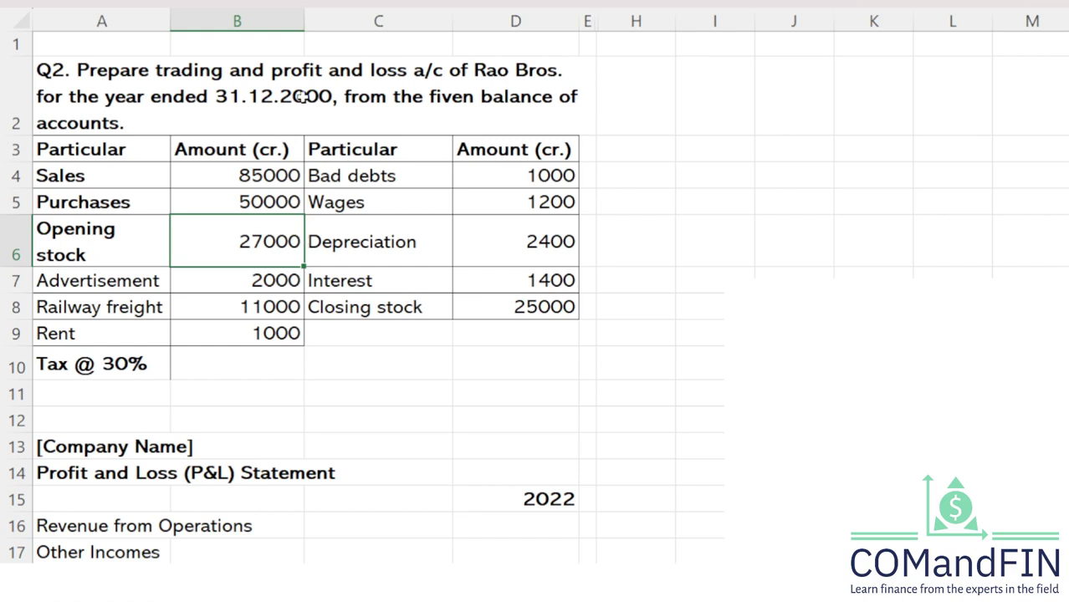
Highlight the profit and loss year and given balances phrases in the question heading
click(219, 71)
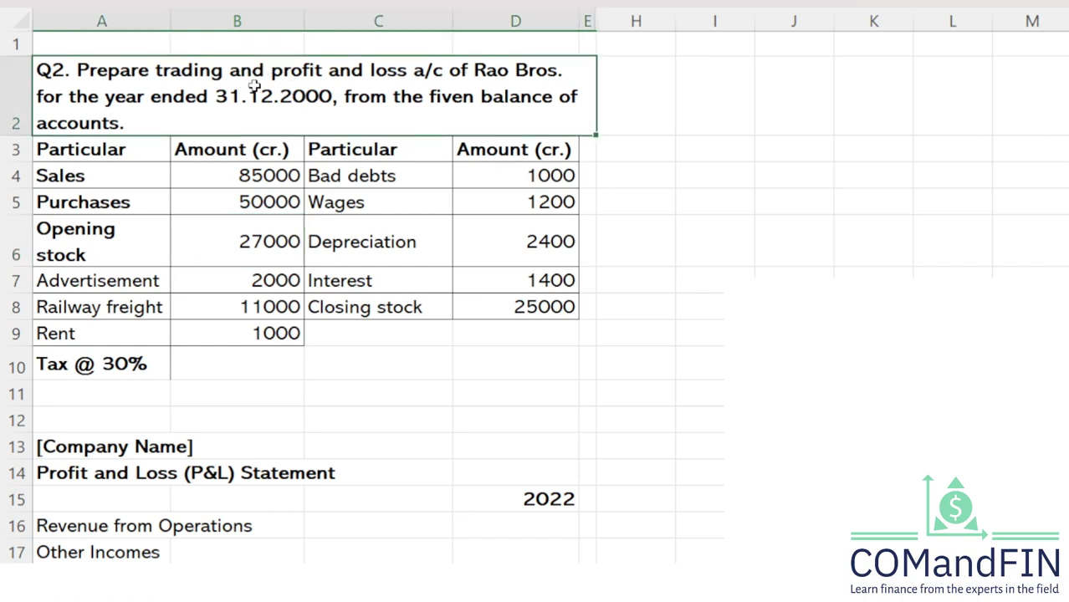
double_click(289, 96)
drag(289, 96, 352, 70)
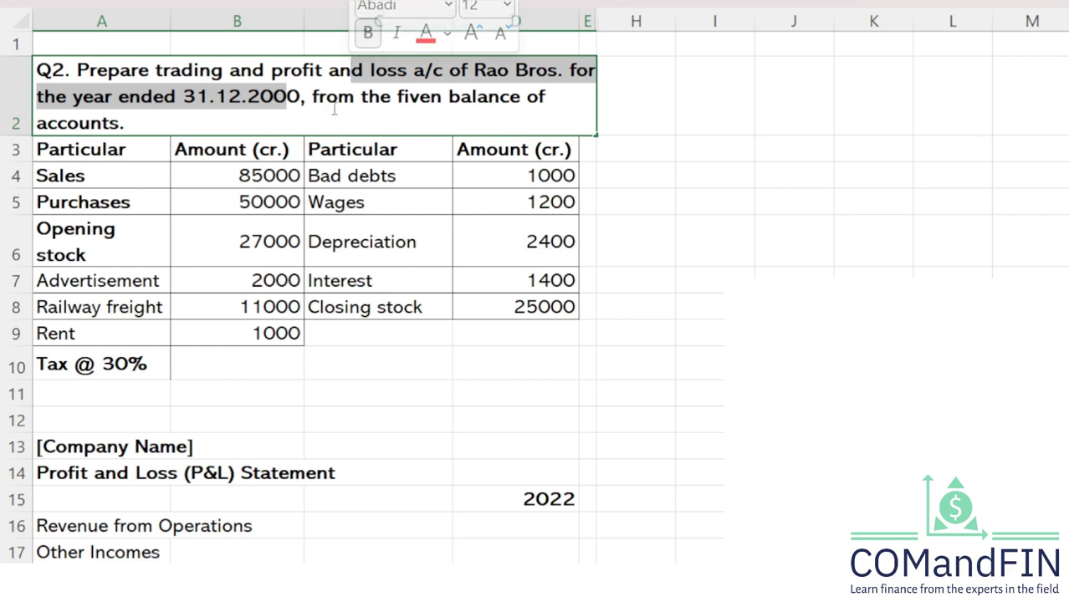
drag(354, 103, 419, 110)
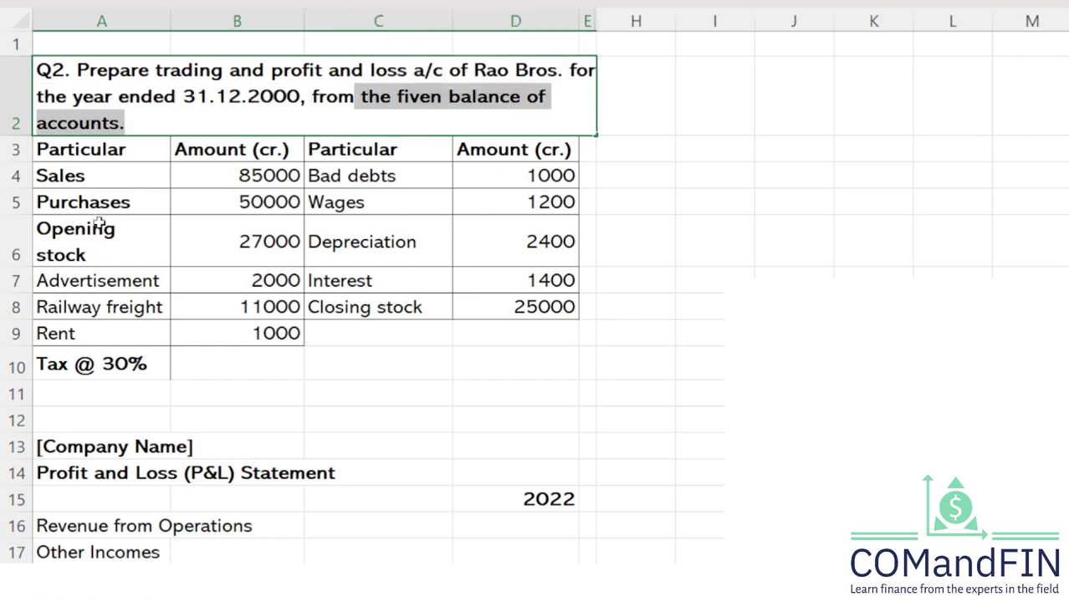
Review the balance items: Sales 85000, Purchases 50000, Wages, Depreciation and Interest
click(119, 186)
click(261, 170)
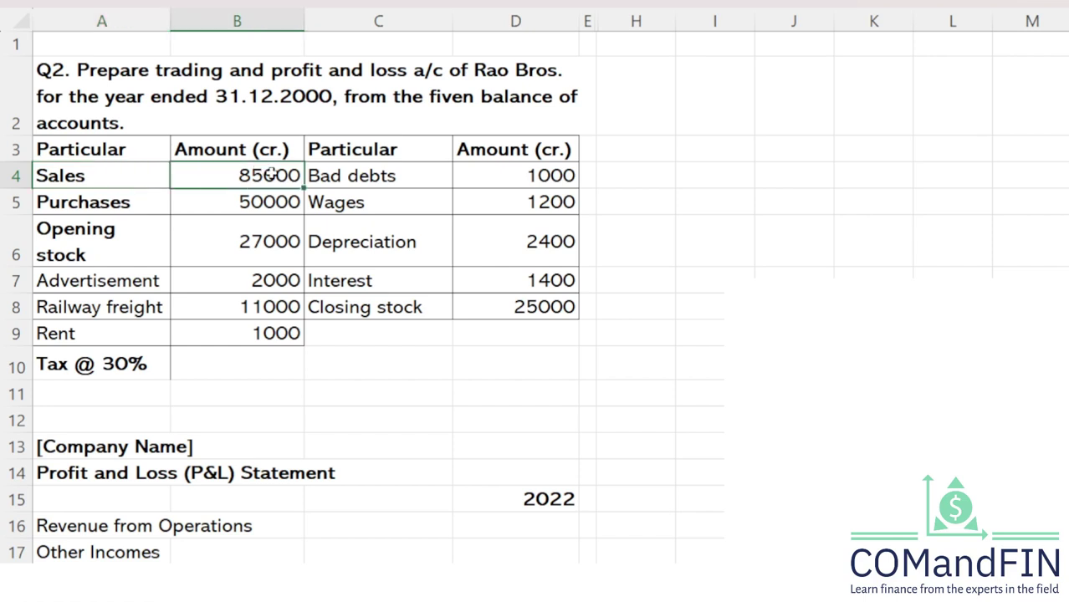
click(244, 205)
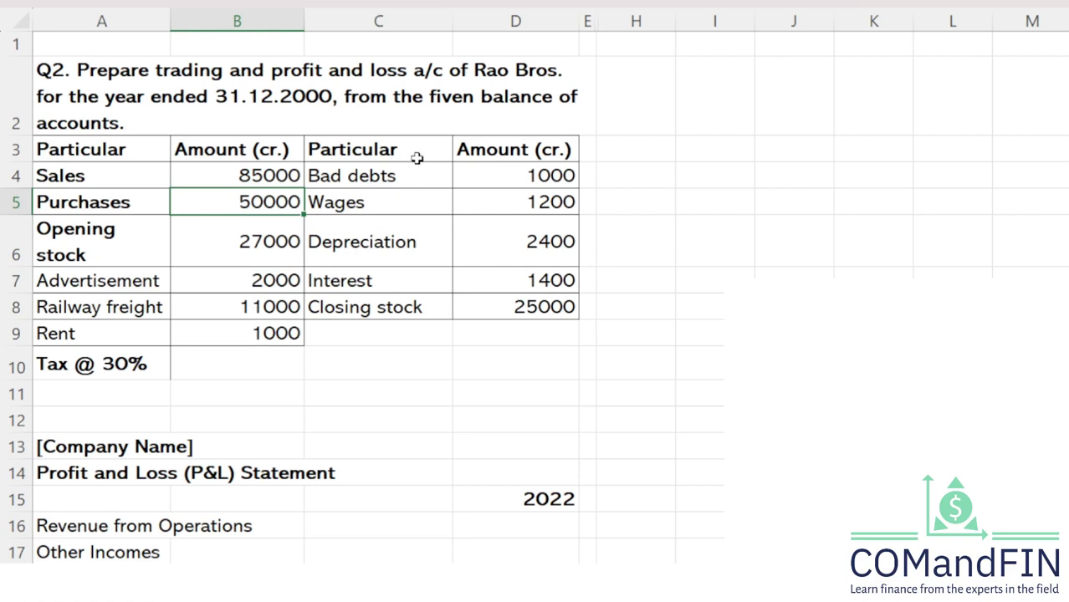
click(418, 190)
click(430, 231)
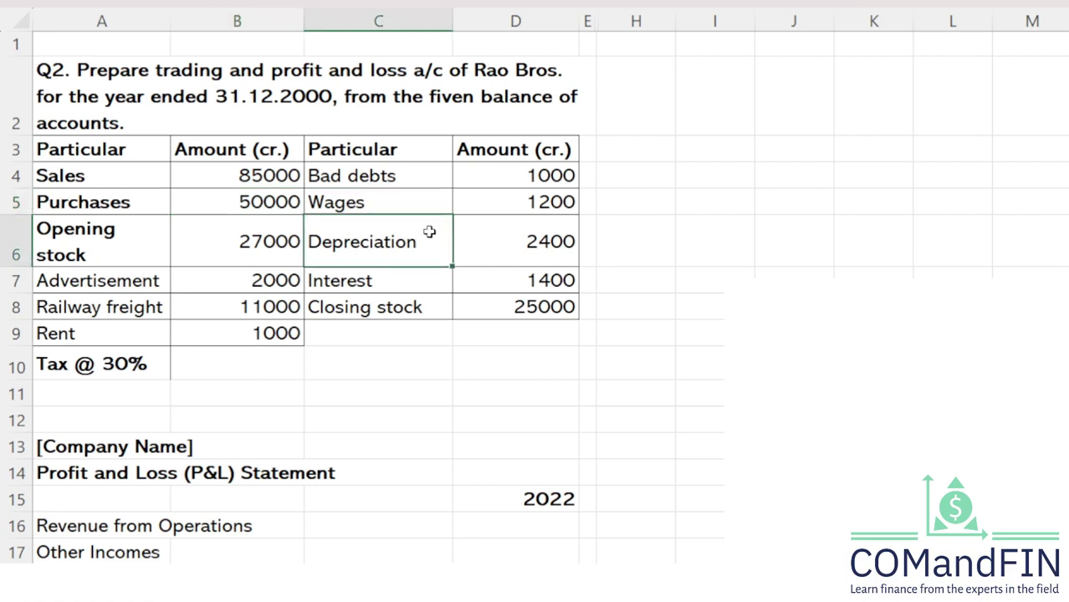
click(433, 277)
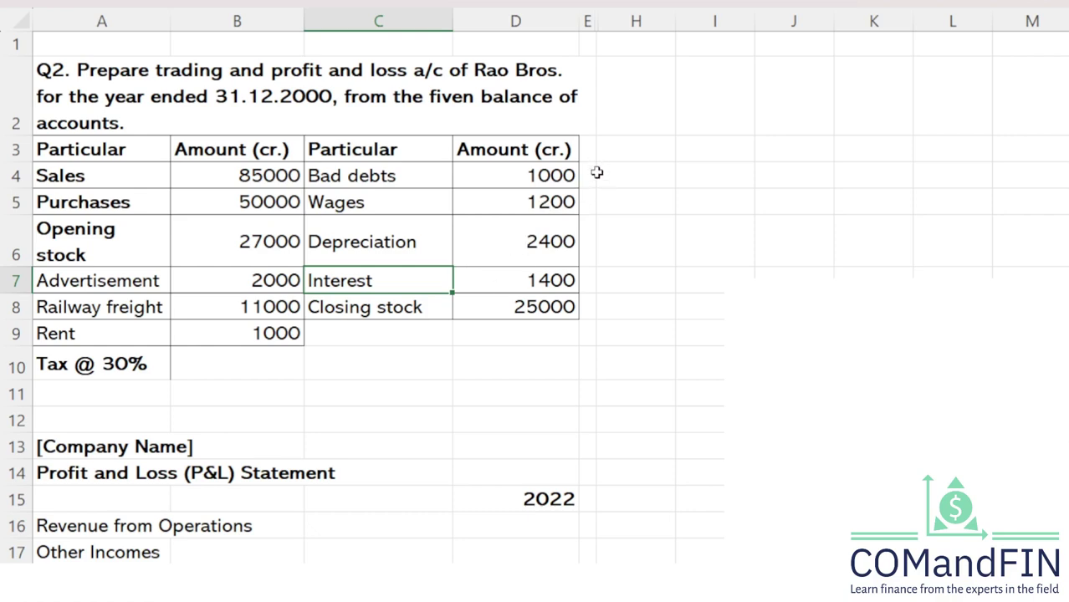
scroll(531, 253, down, 1)
scroll(513, 306, down, 5)
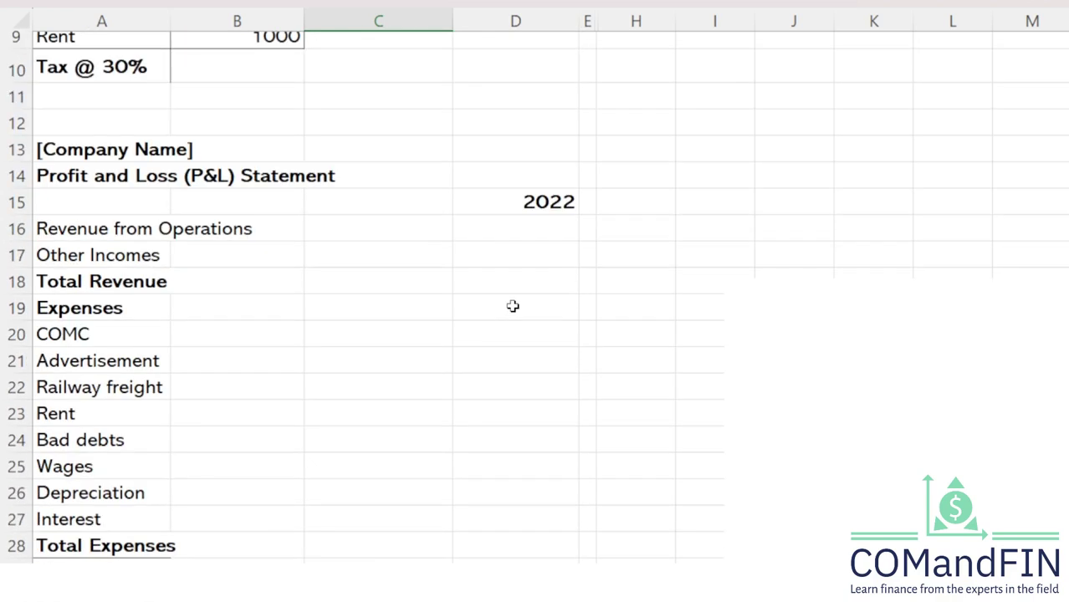
scroll(513, 305, up, 5)
scroll(512, 307, up, 1)
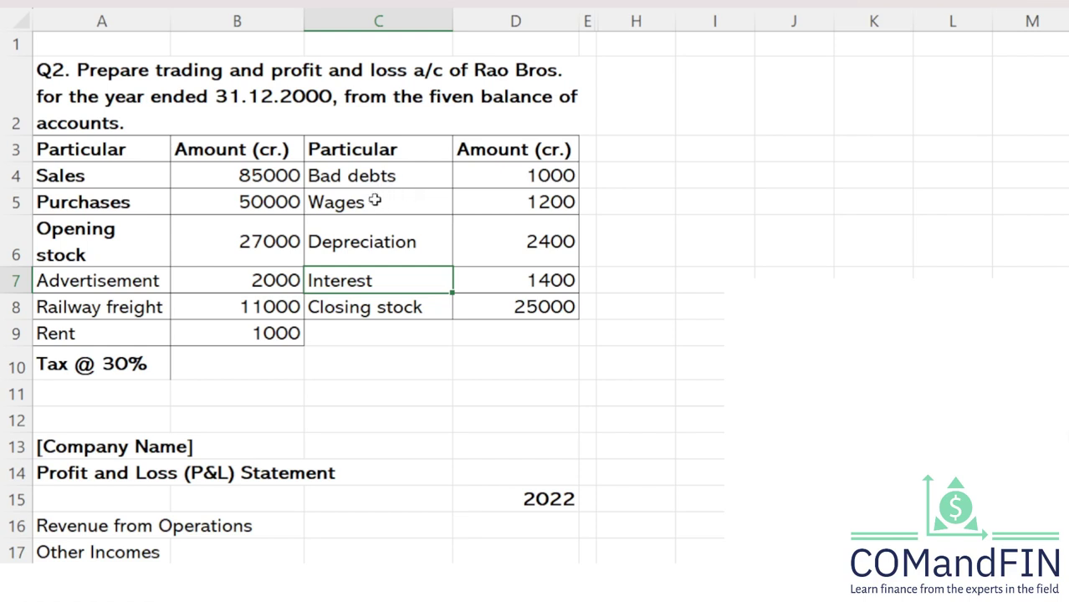
Apply a light gold fill to cell B4, the Sales amount 85000
click(235, 176)
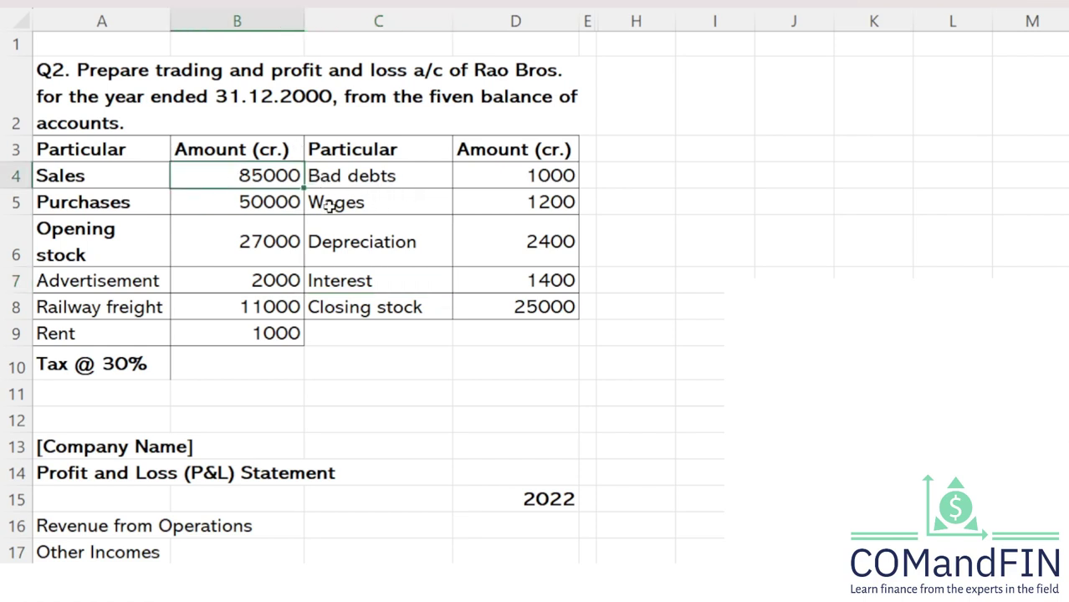
scroll(312, 236, down, 2)
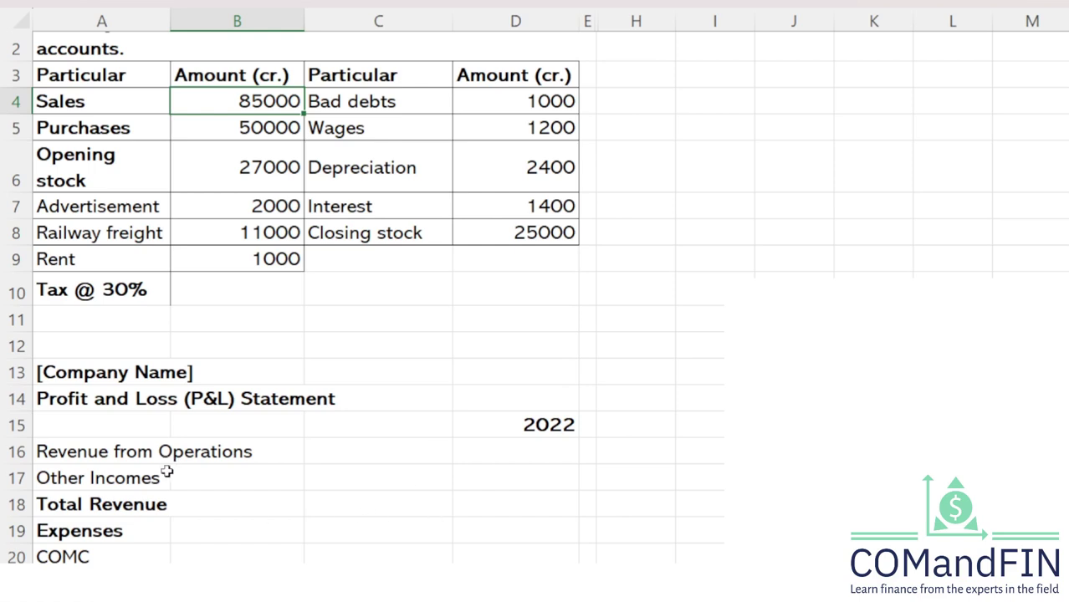
click(88, 104)
click(220, 91)
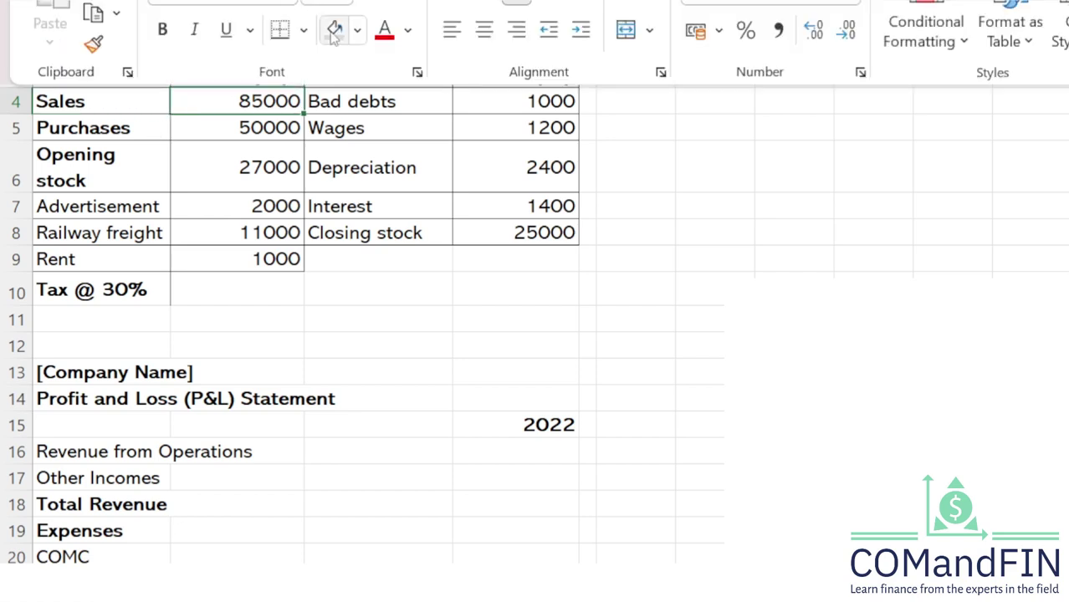
click(357, 30)
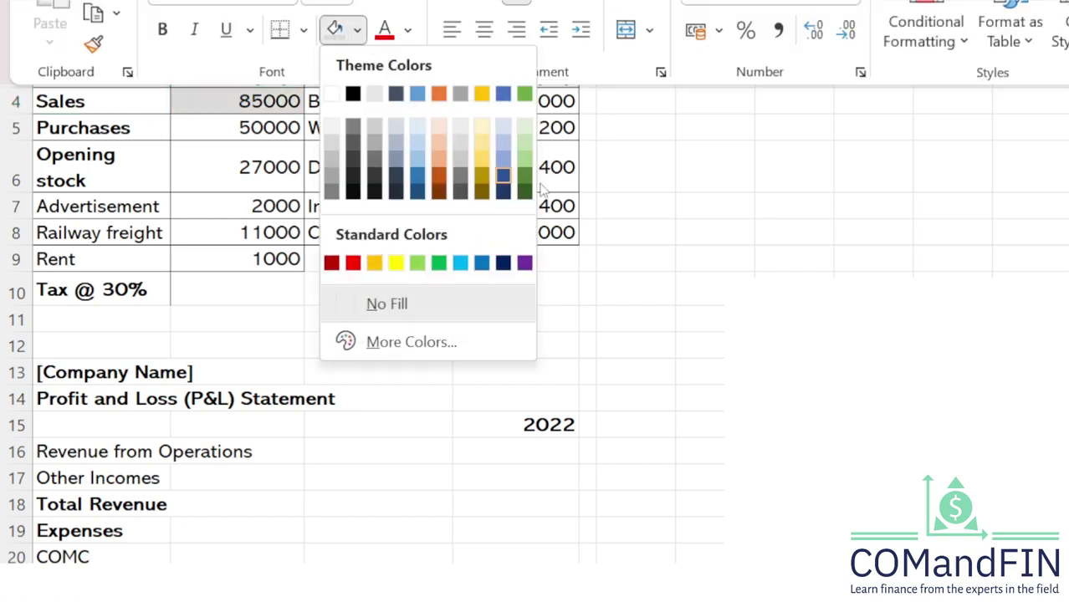
click(482, 142)
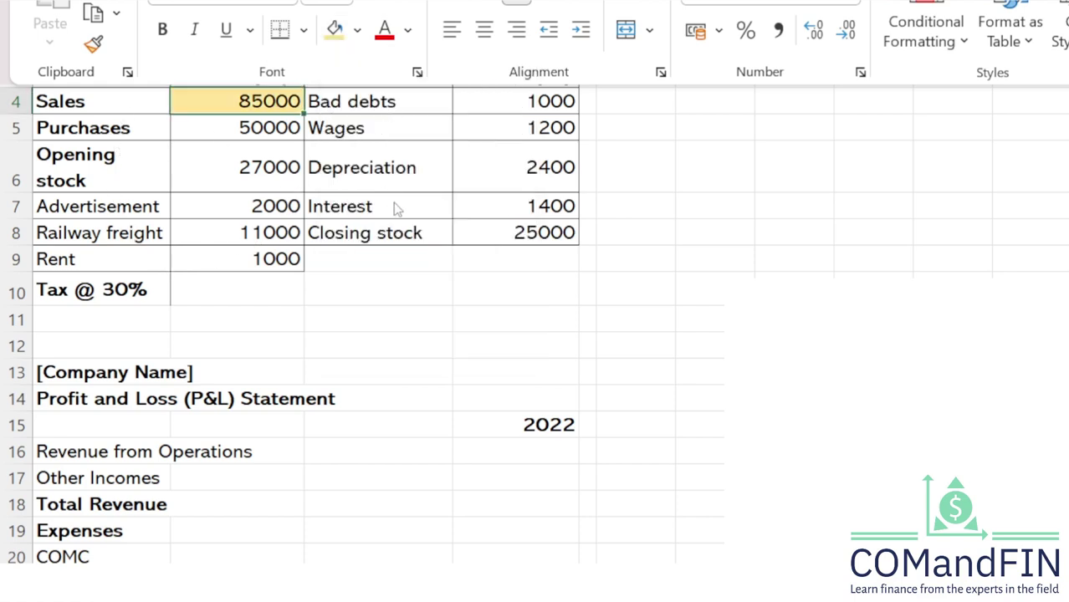
scroll(394, 209, up, 1)
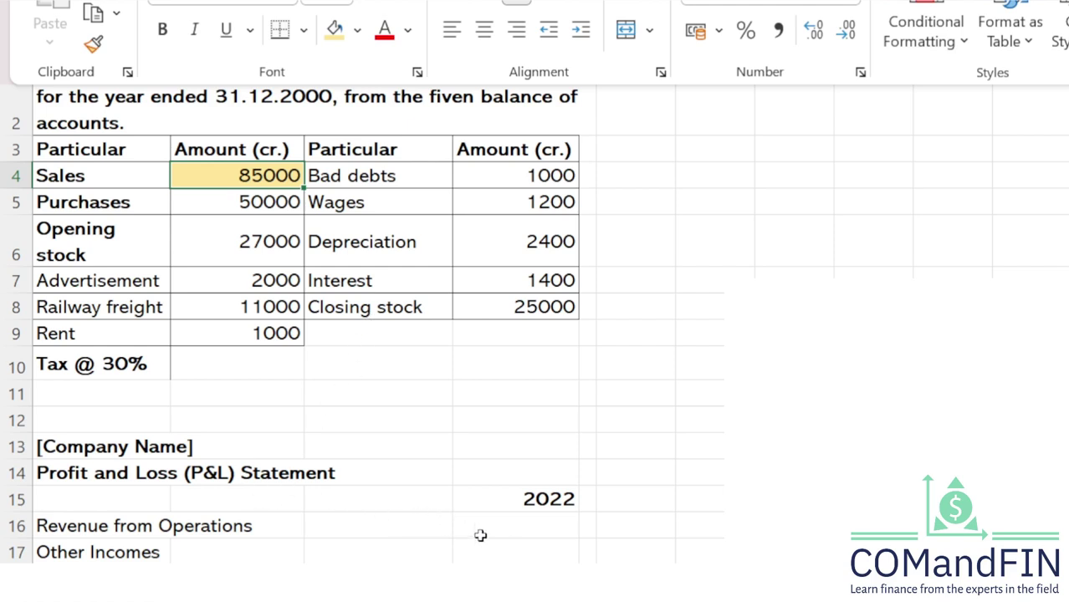
Enter =B4 in D16 so Revenue from Operations shows 85000
click(530, 518)
text(=)
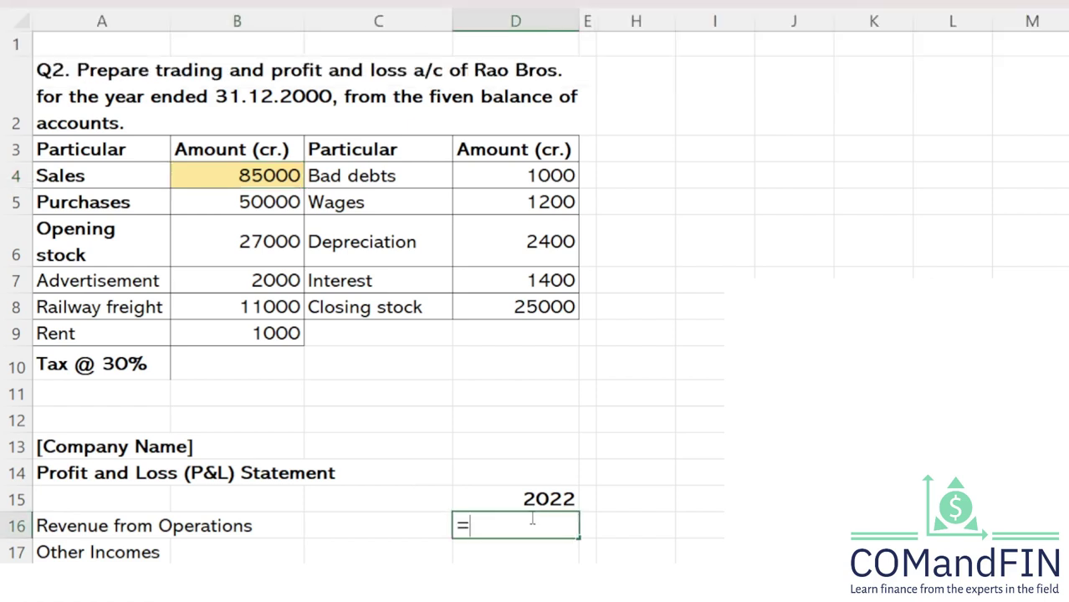
key(Up)
key(Up)
key(Up)
key(Up)
key(Up)
key(Up)
key(Up)
key(Up)
key(Up)
key(Up)
key(Up)
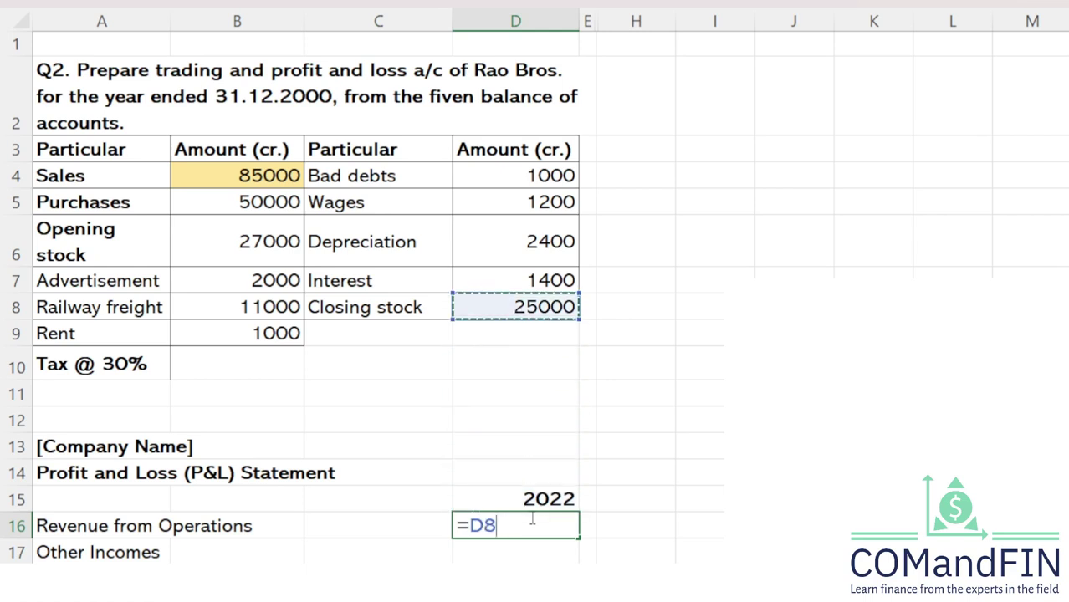
key(Up)
key(Left)
key(Left)
key(Return)
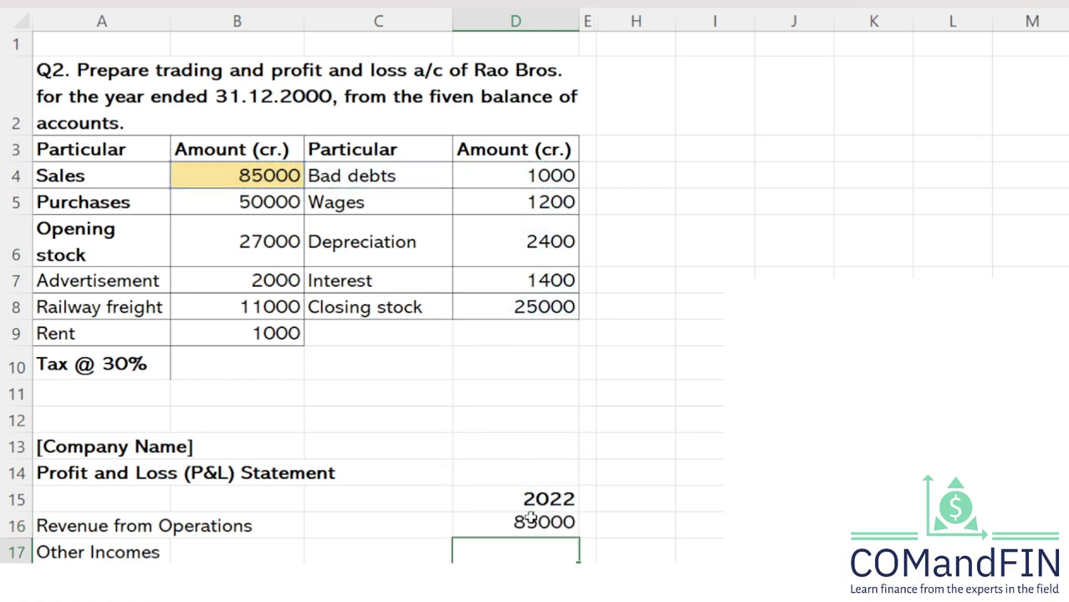
Delete the 2022 year label from D15 and review the column D expense amounts
key(Up)
key(Up)
key(Delete)
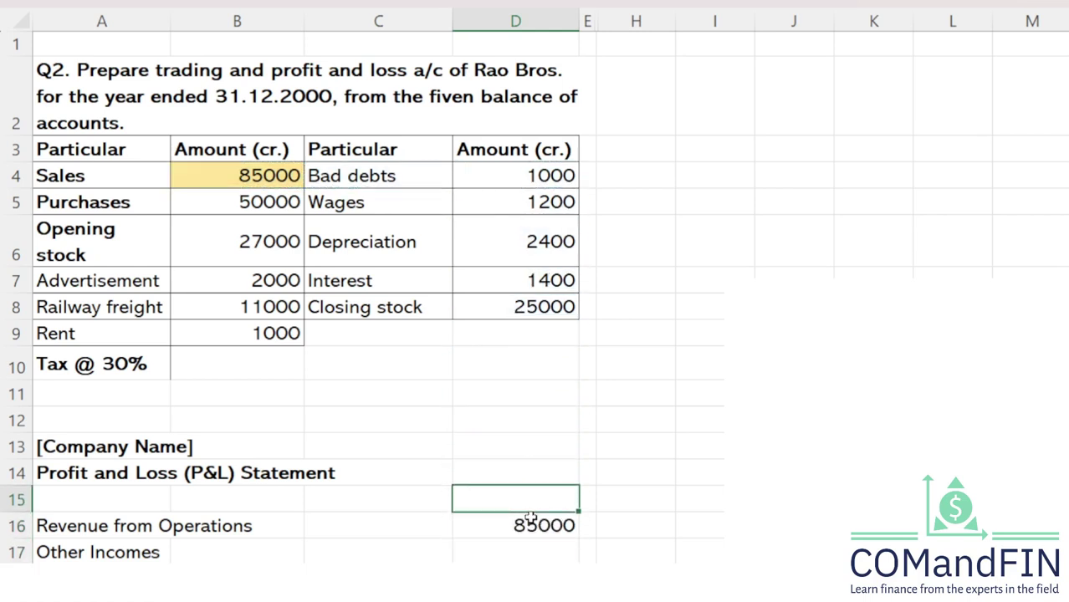
key(Down)
key(Down)
key(Down)
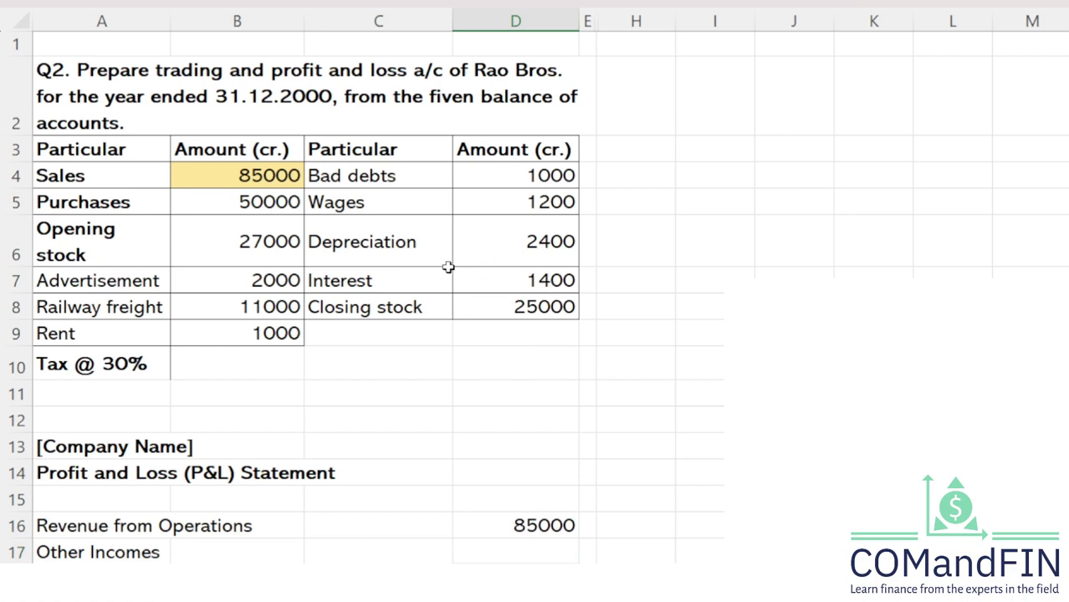
click(395, 272)
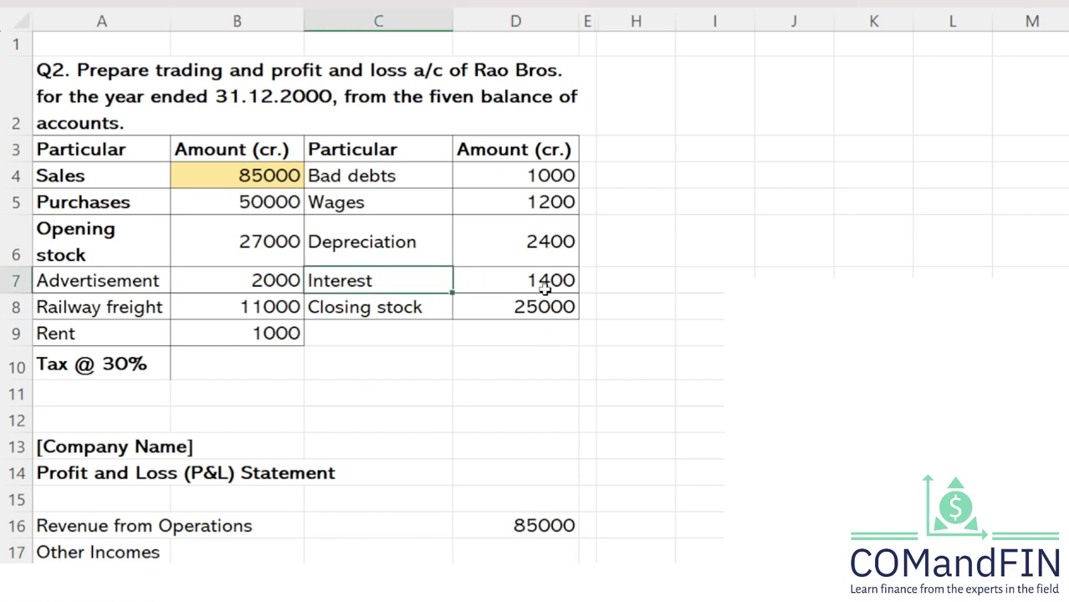
drag(566, 177, 579, 308)
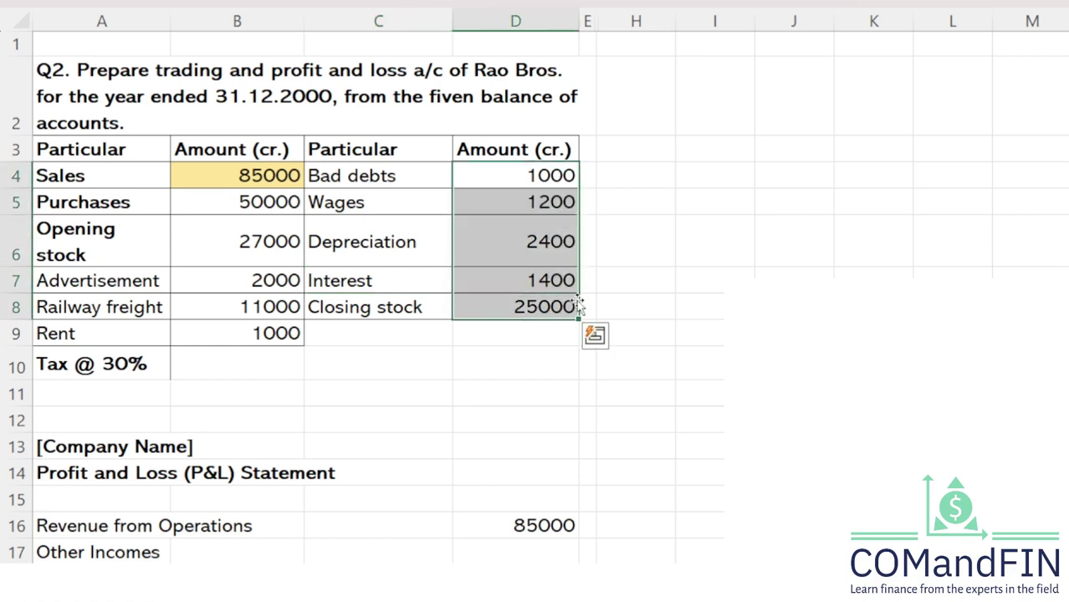
click(509, 332)
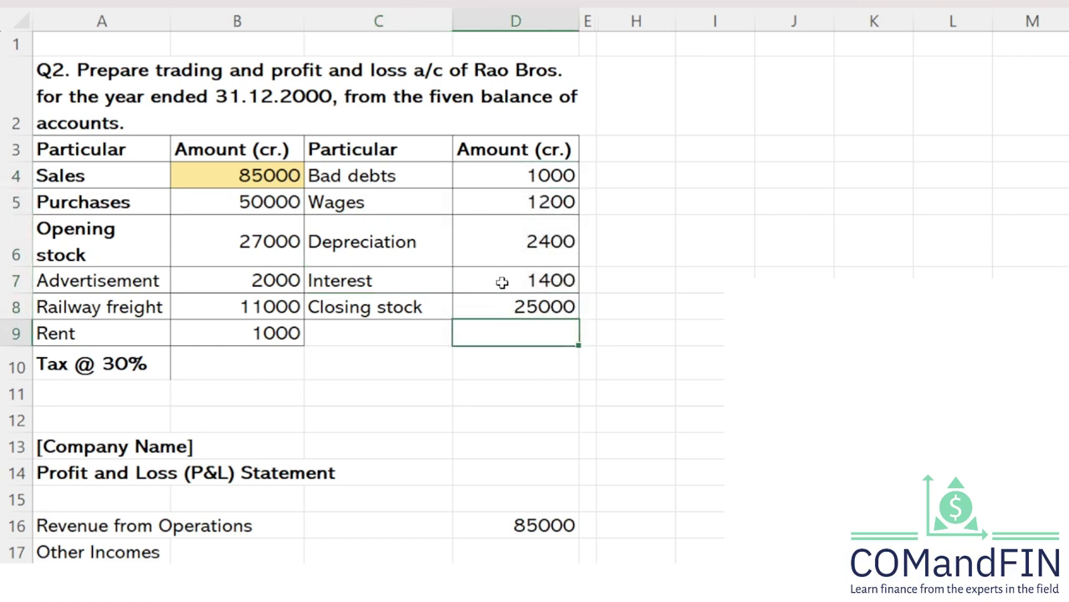
click(507, 275)
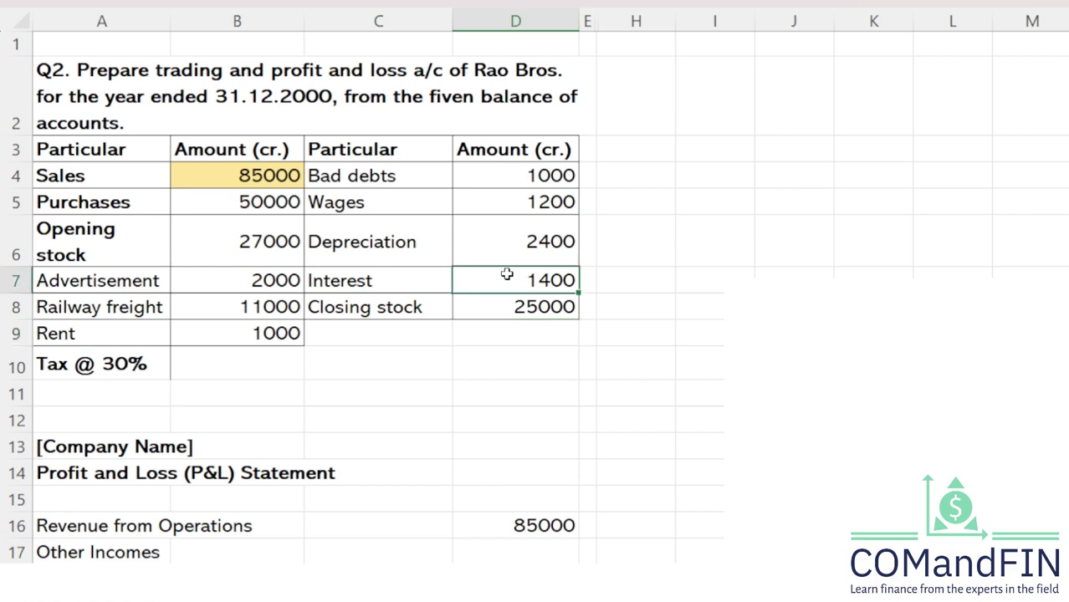
click(542, 152)
click(586, 152)
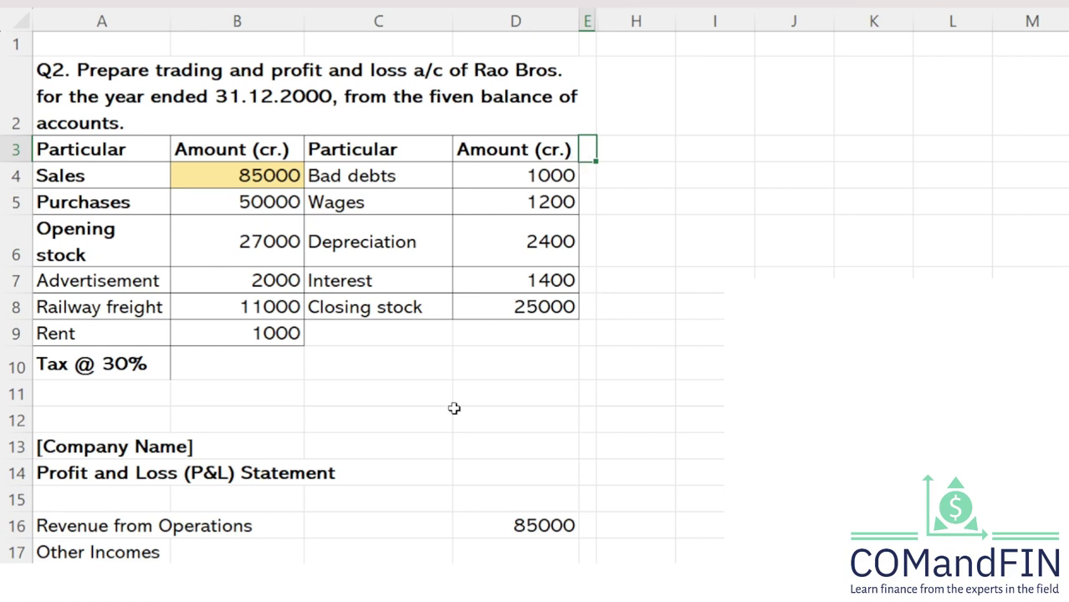
Enter 0 as the Other Incomes amount in D17
scroll(474, 418, down, 1)
click(530, 460)
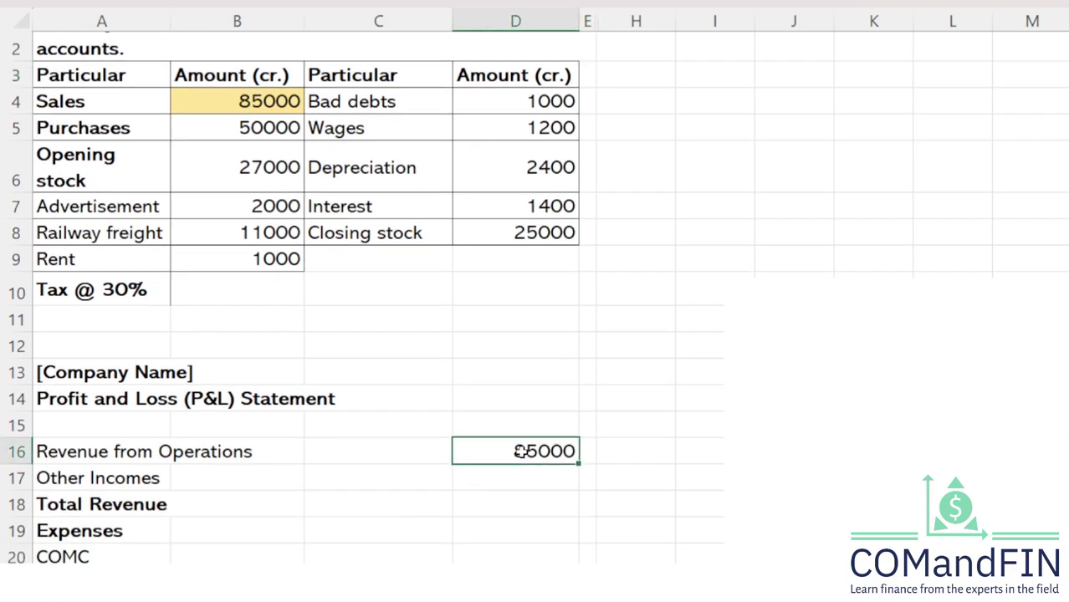
click(542, 469)
text(0)
key(Return)
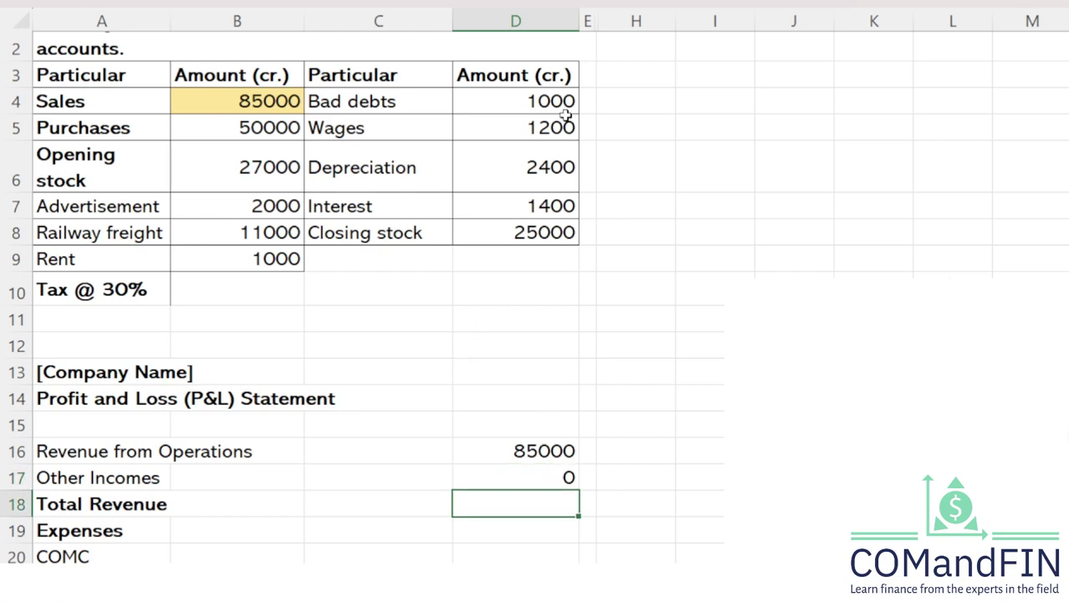
AutoSum Total Revenue in D18 to 85000 and make it bold
click(566, 72)
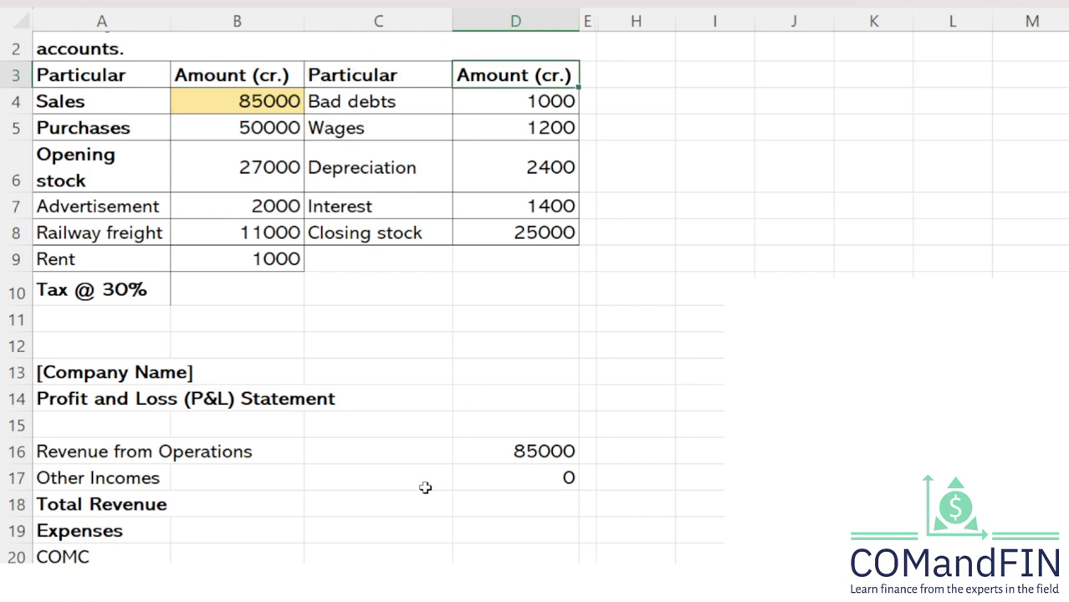
click(512, 501)
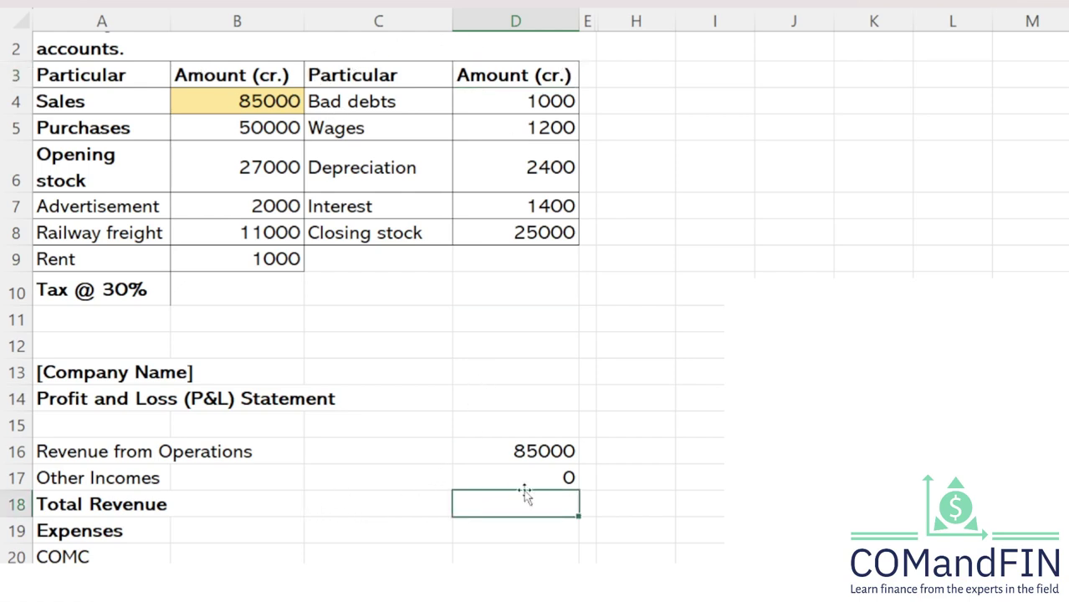
key(alt+equal)
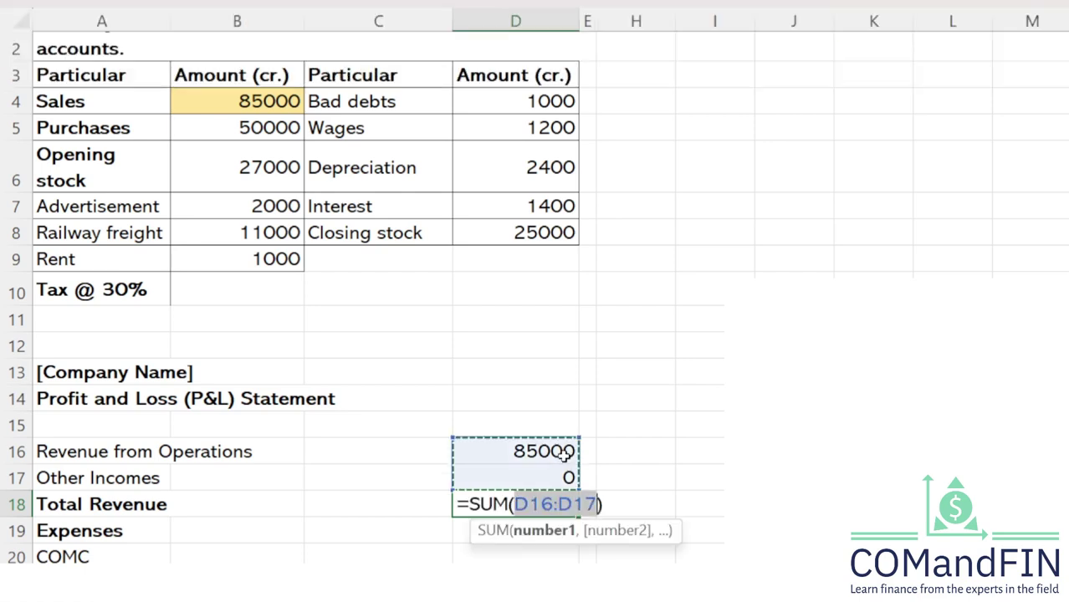
key(Return)
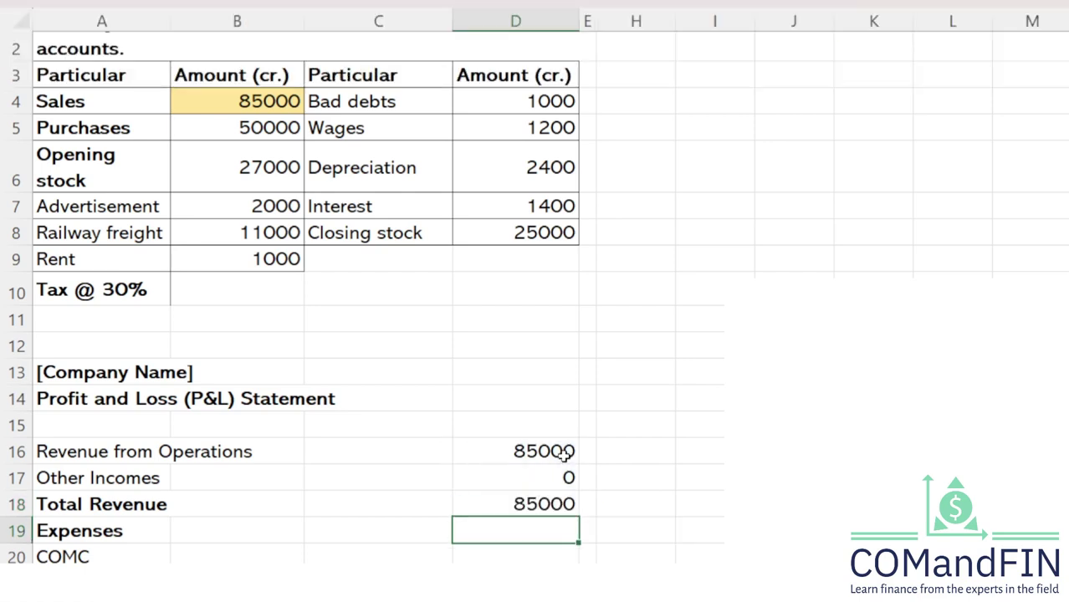
click(550, 493)
key(ctrl+b)
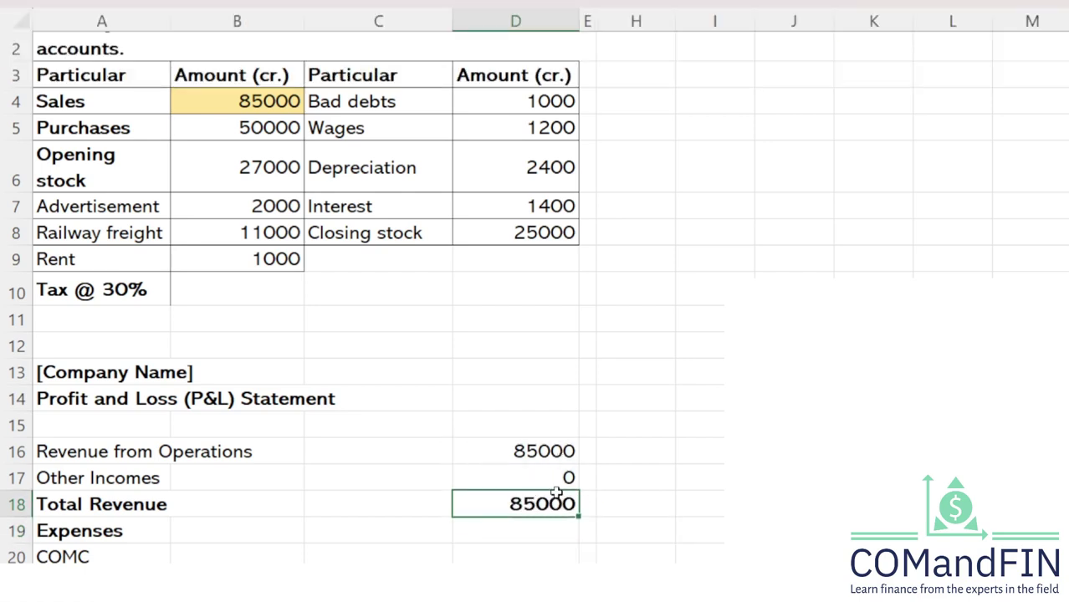
click(515, 559)
Merge and center cells B20 and C20 beside the COMC label
click(301, 559)
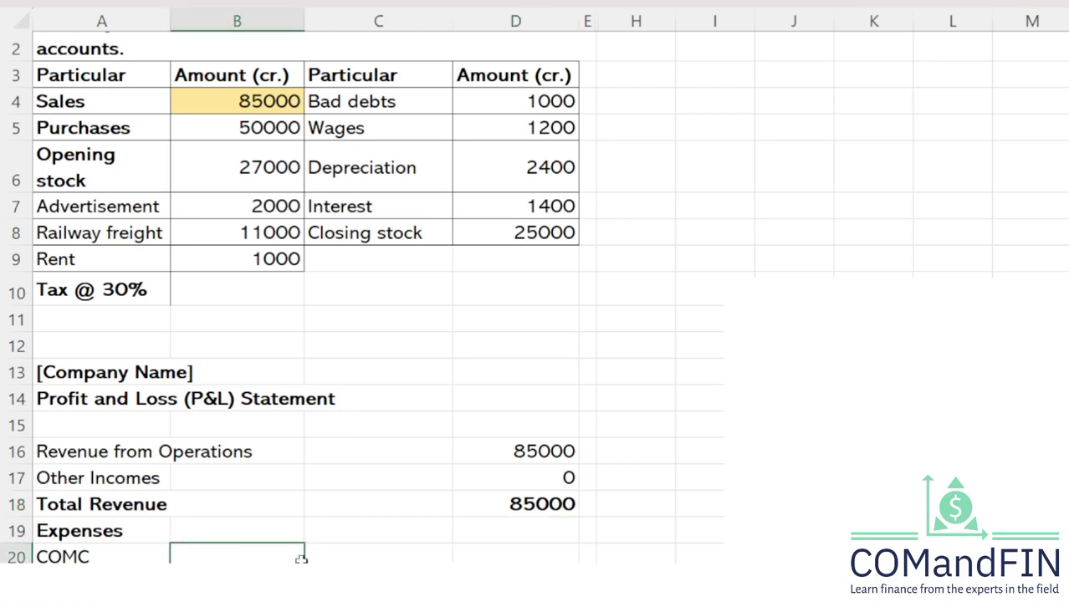
drag(302, 559, 353, 556)
key(alt+h)
key(m)
key(c)
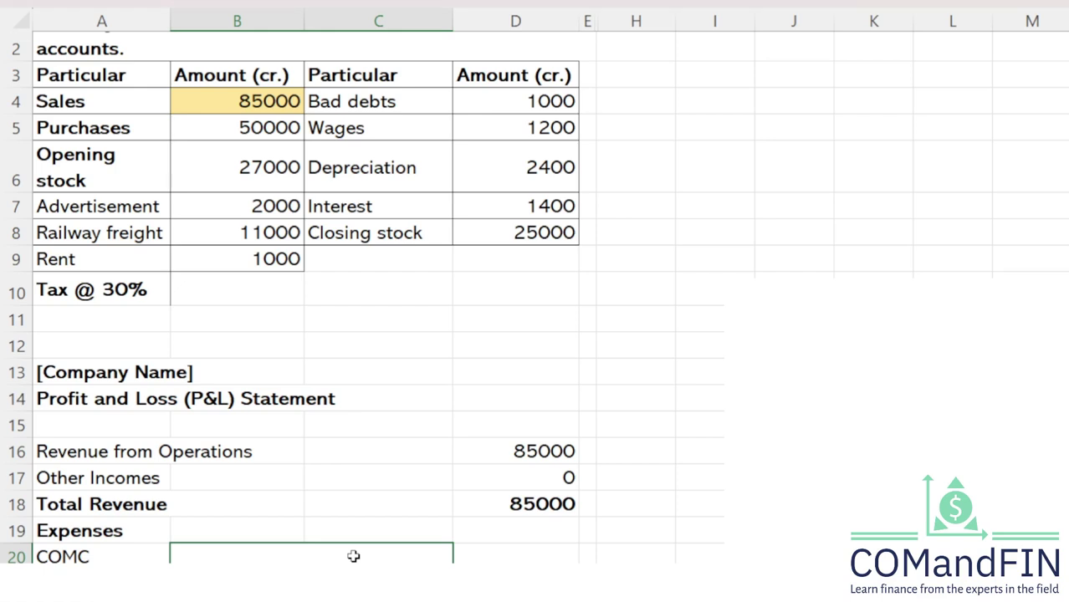
Type the note 'OS + PUR + DE - CS' in the merged cell
double_click(353, 556)
text(OS + PUR)
key(BackSpace)
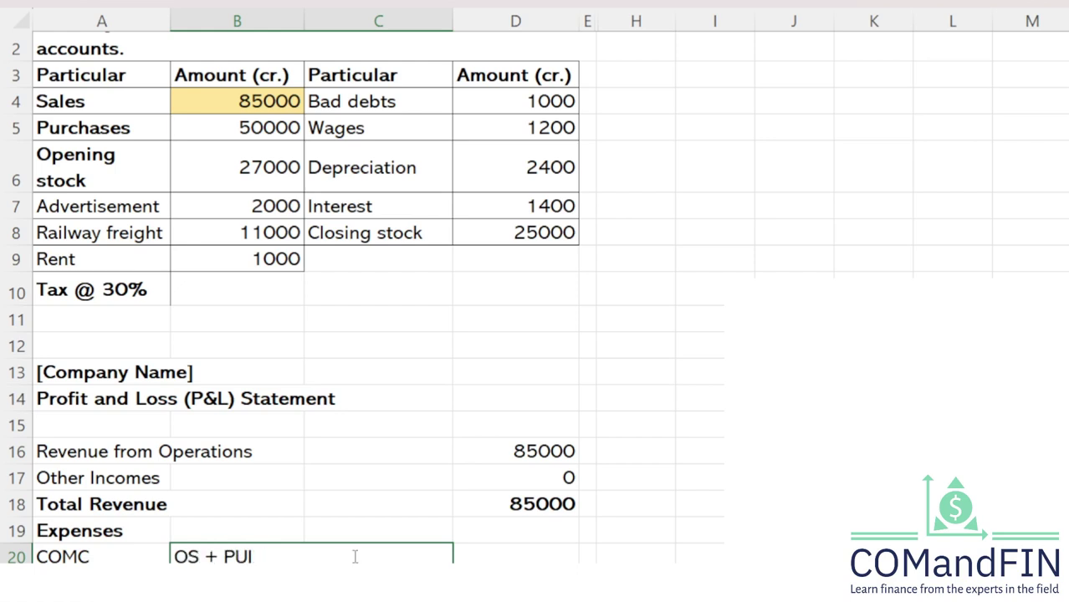
text(R +B)
key(BackSpace)
text(DE - CS)
key(Return)
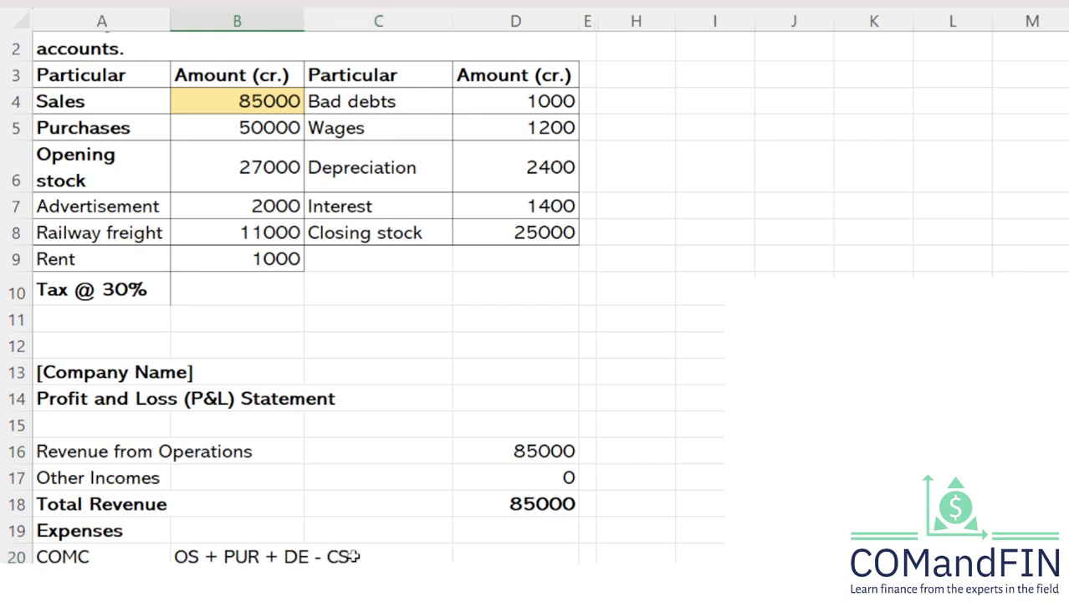
click(546, 533)
click(540, 546)
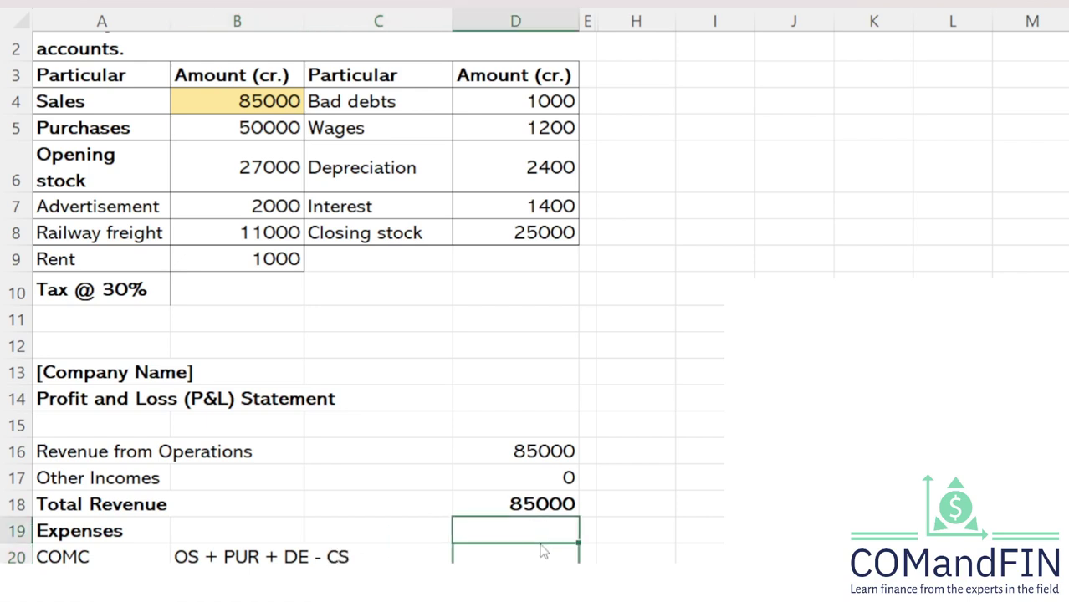
Start the COMC formula in D20 as opening stock B6 plus Purchases B5
text(=)
key(Up)
key(Up)
key(Up)
key(Up)
key(Up)
key(Up)
key(Up)
key(Up)
key(Up)
key(Up)
key(Up)
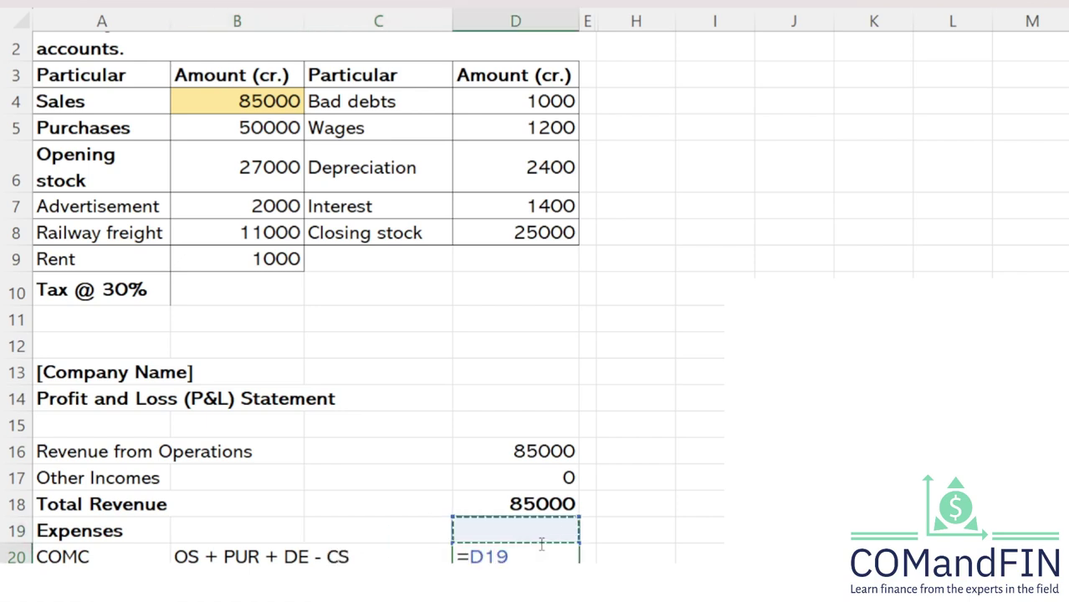
key(Up)
key(Left)
key(Left)
key(Up)
key(Up)
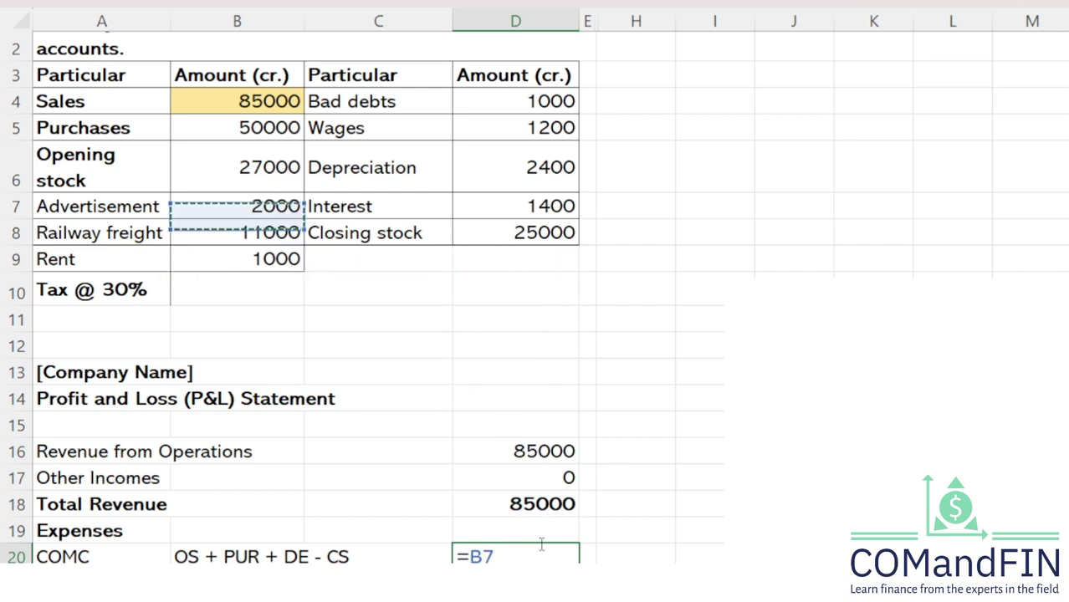
key(Up)
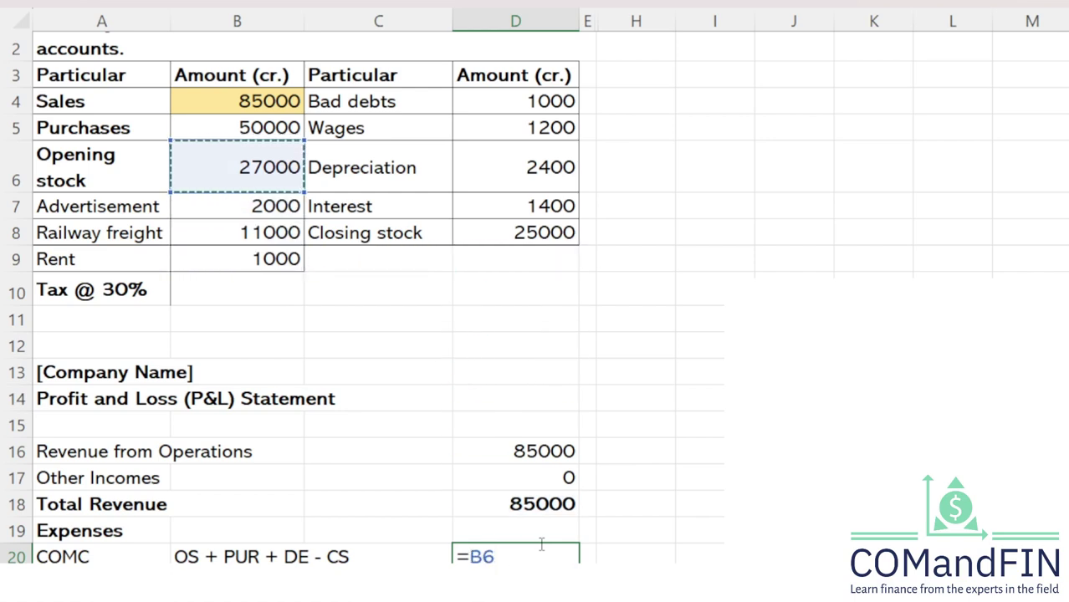
text(+)
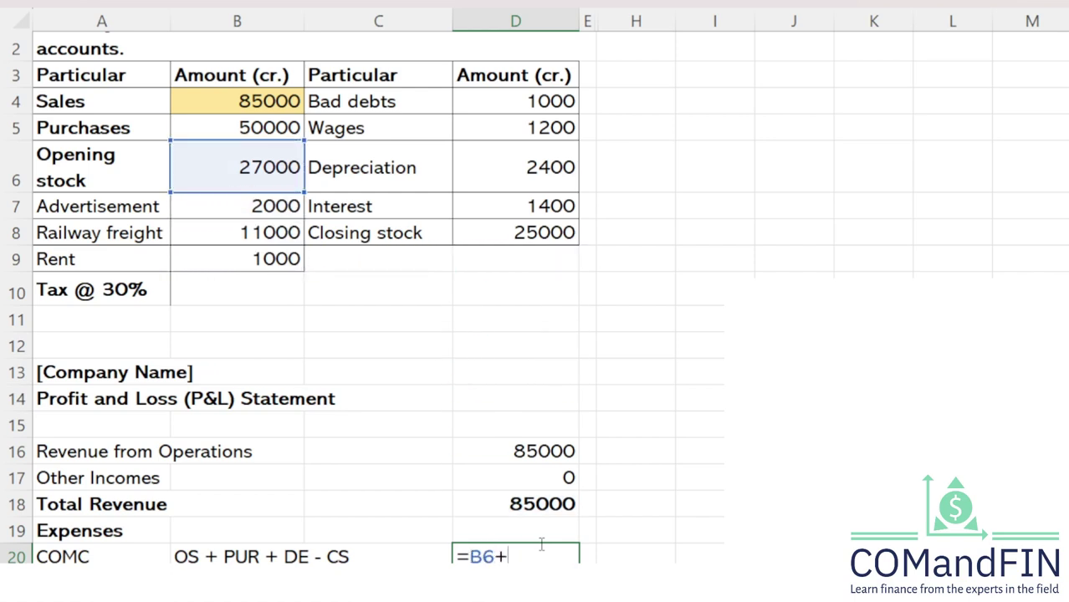
key(Up)
key(Up)
key(Up)
key(Up)
key(Up)
key(Up)
key(Up)
key(Up)
key(Up)
key(Up)
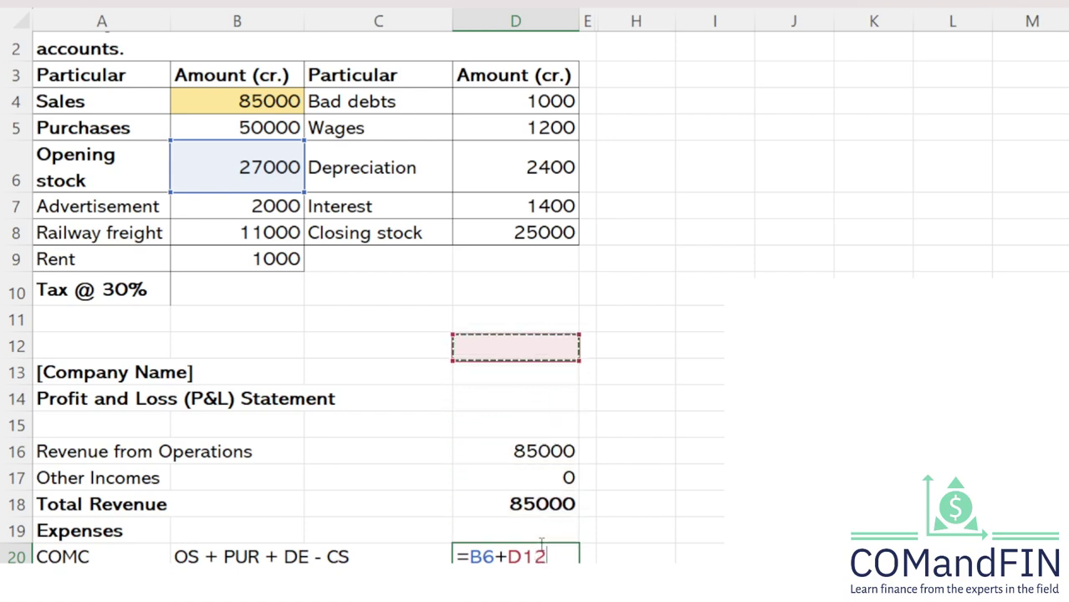
key(Up)
key(Up)
key(Up)
key(Up)
key(Up)
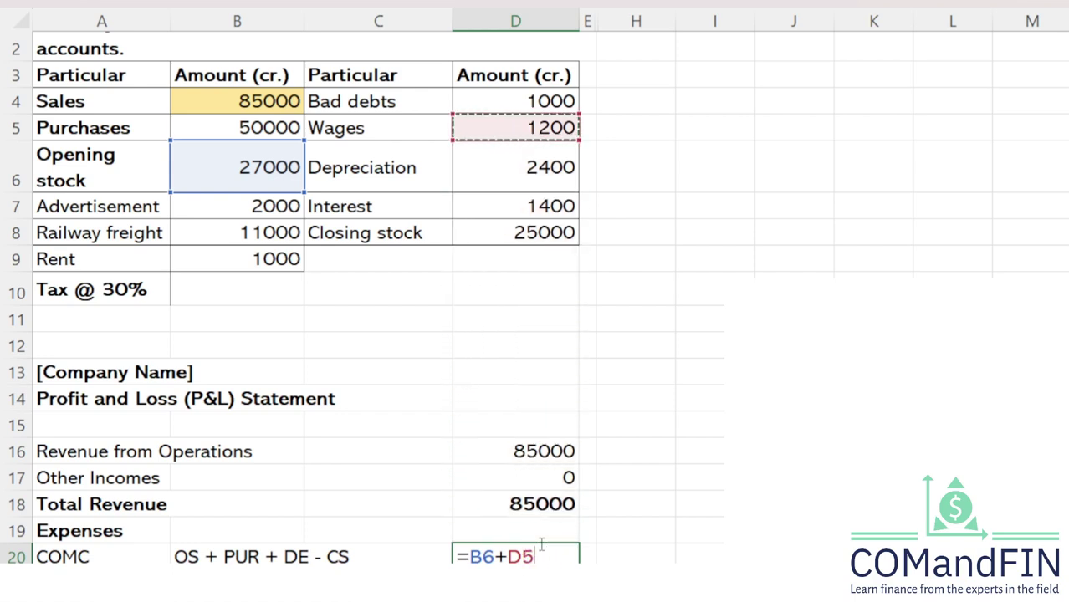
key(Left)
key(Left)
text(+)
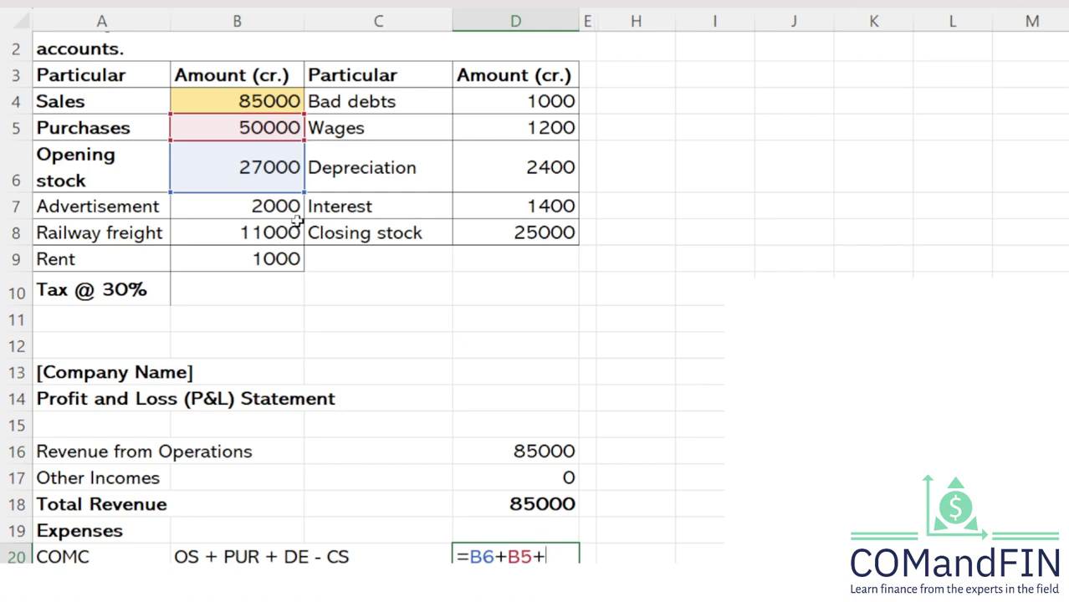
Add Wages and subtract closing stock D8 to finish the COMC formula
click(397, 132)
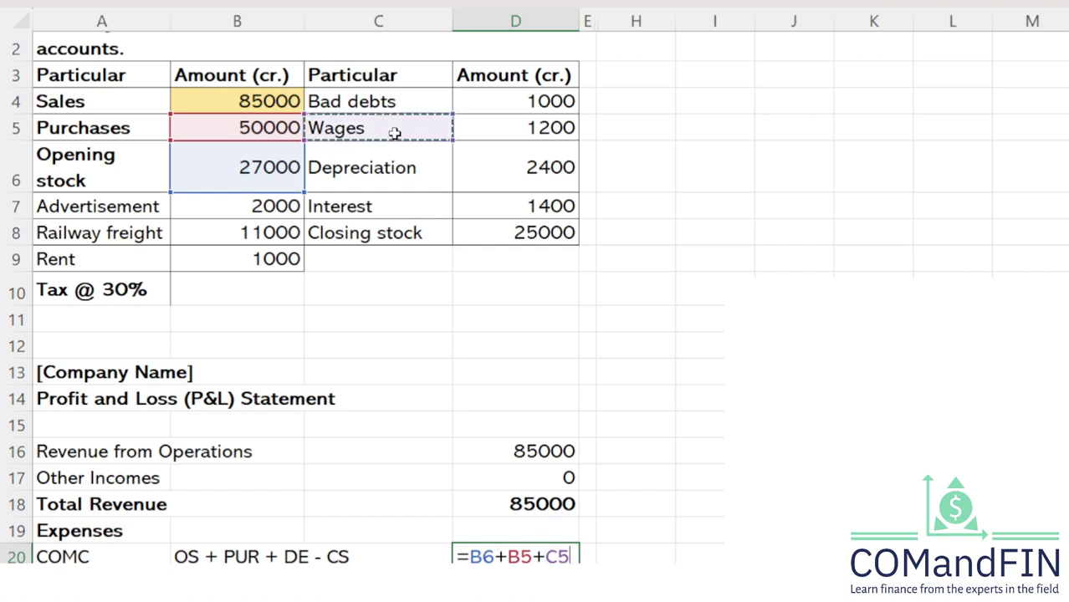
text(-)
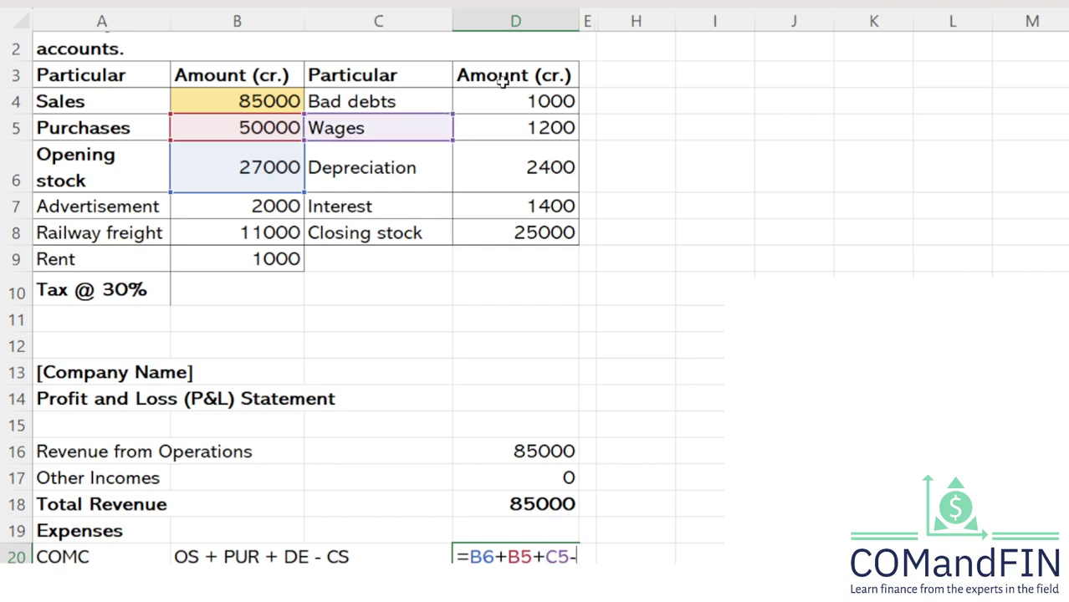
click(550, 233)
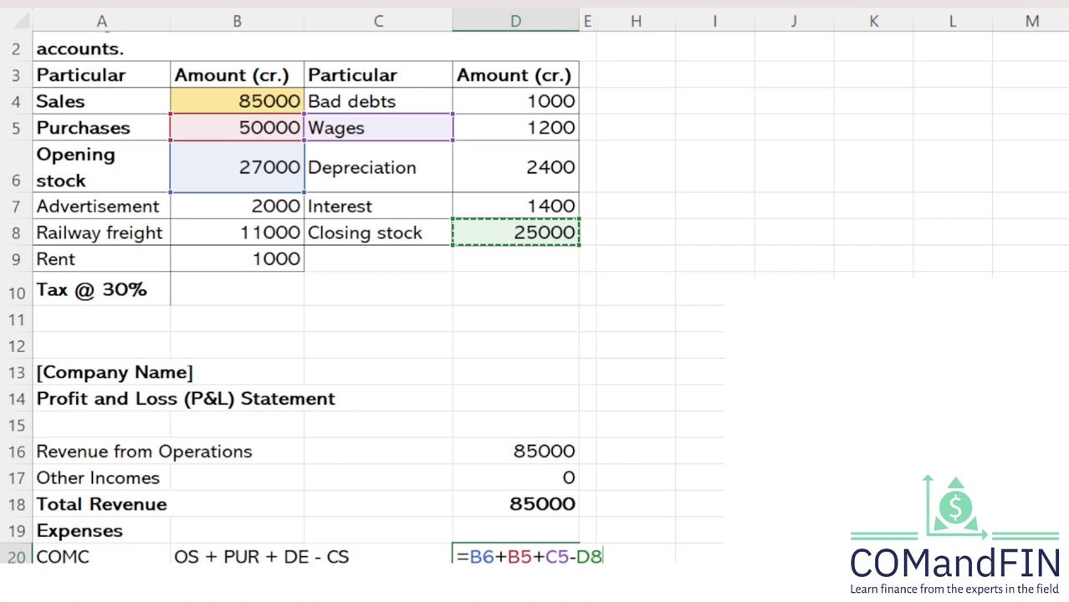
key(Return)
Correct the C5 reference to D5 so COMC shows 53200
click(516, 554)
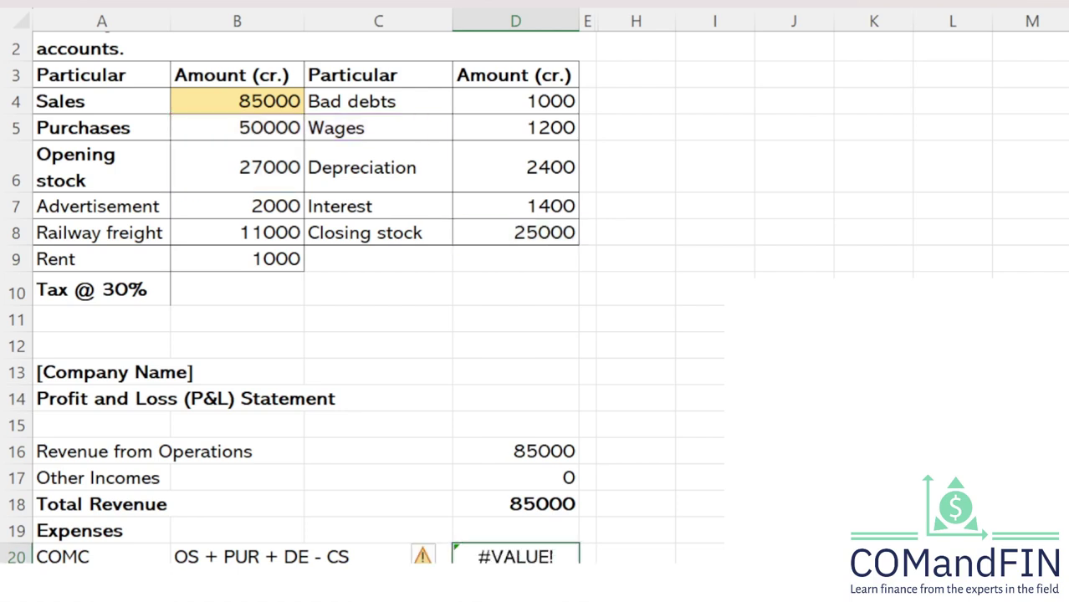
key(F2)
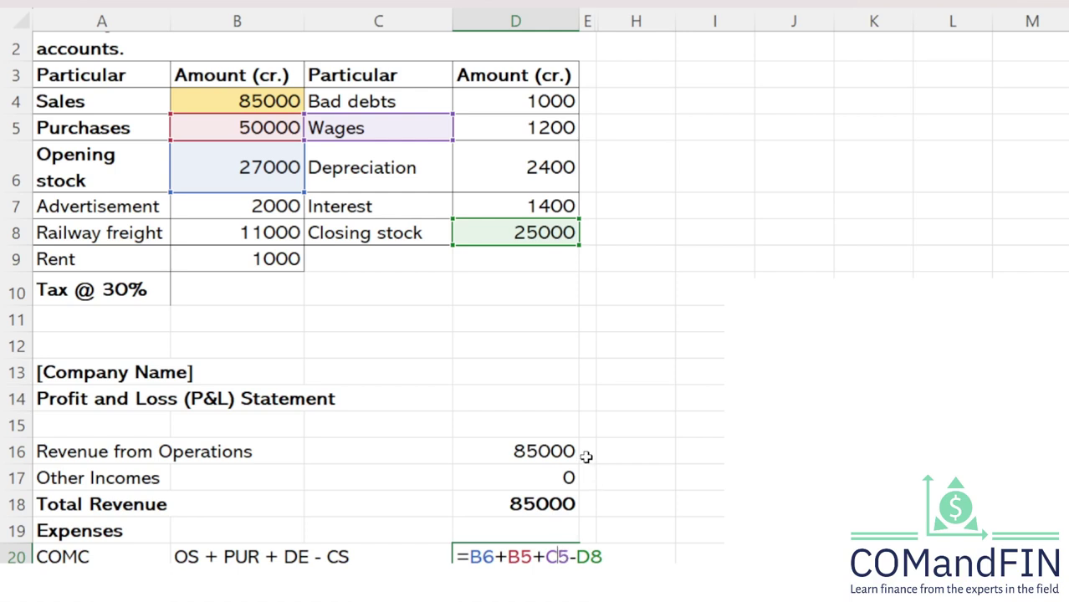
key(BackSpace)
text(D)
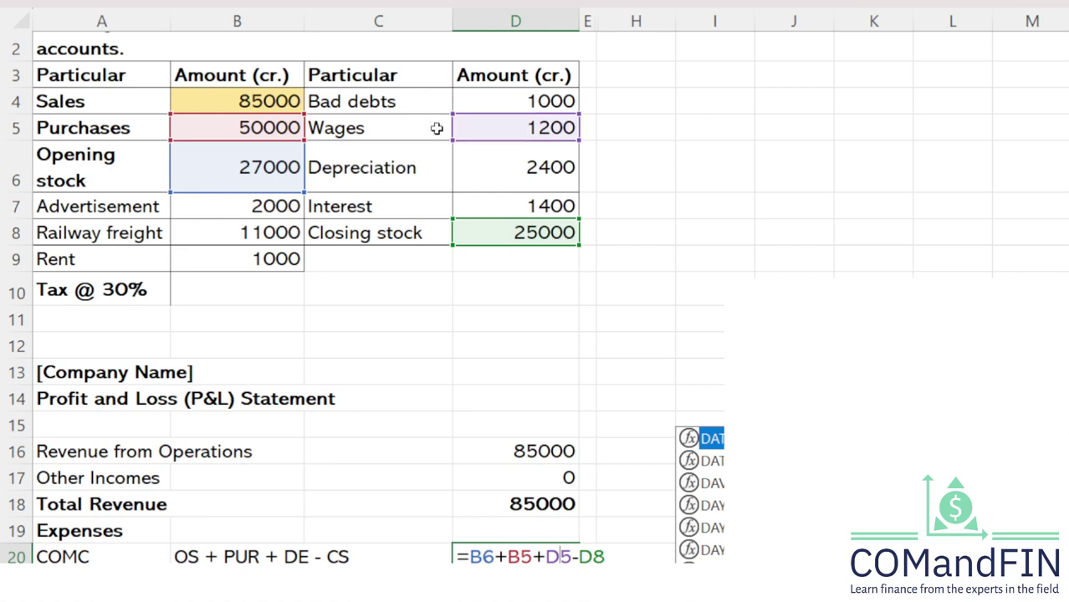
key(Return)
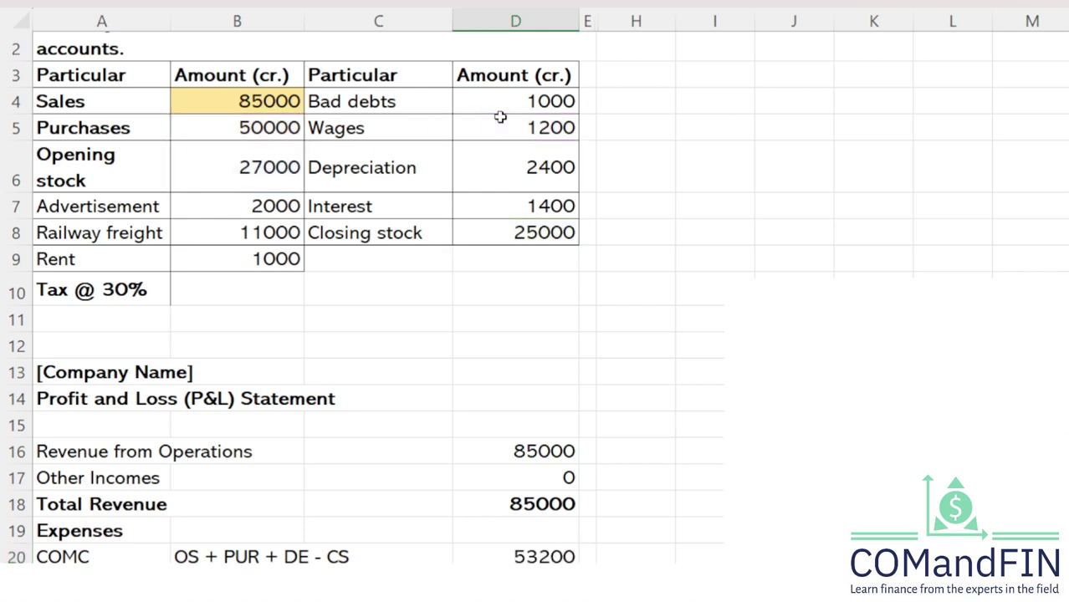
Link Advertisement, Railway freight, Rent and Bad debts amounts in D21–D24 to their balances
scroll(500, 118, down, 2)
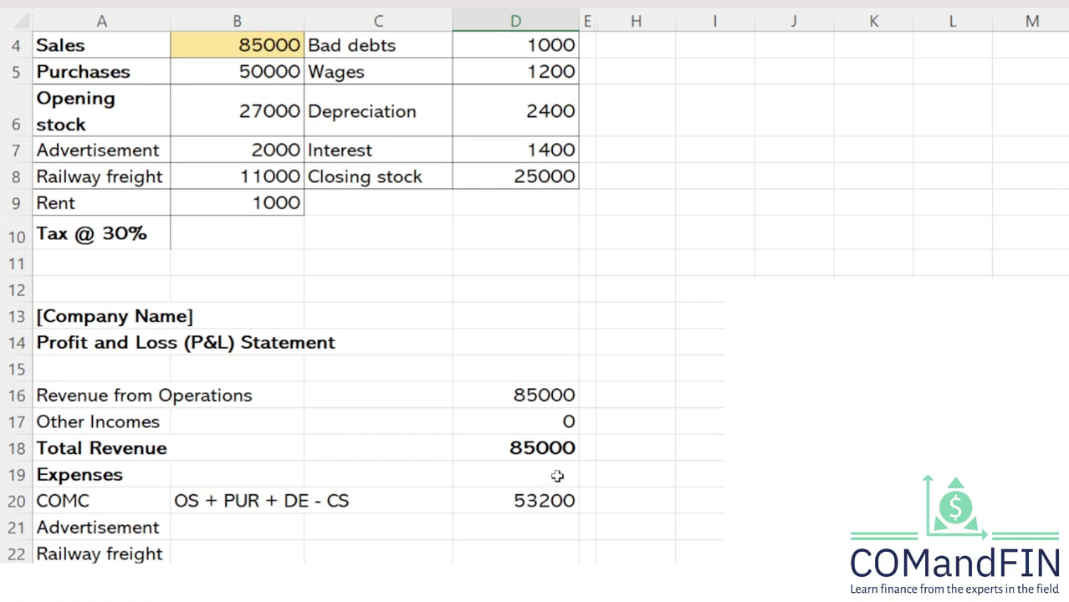
click(472, 518)
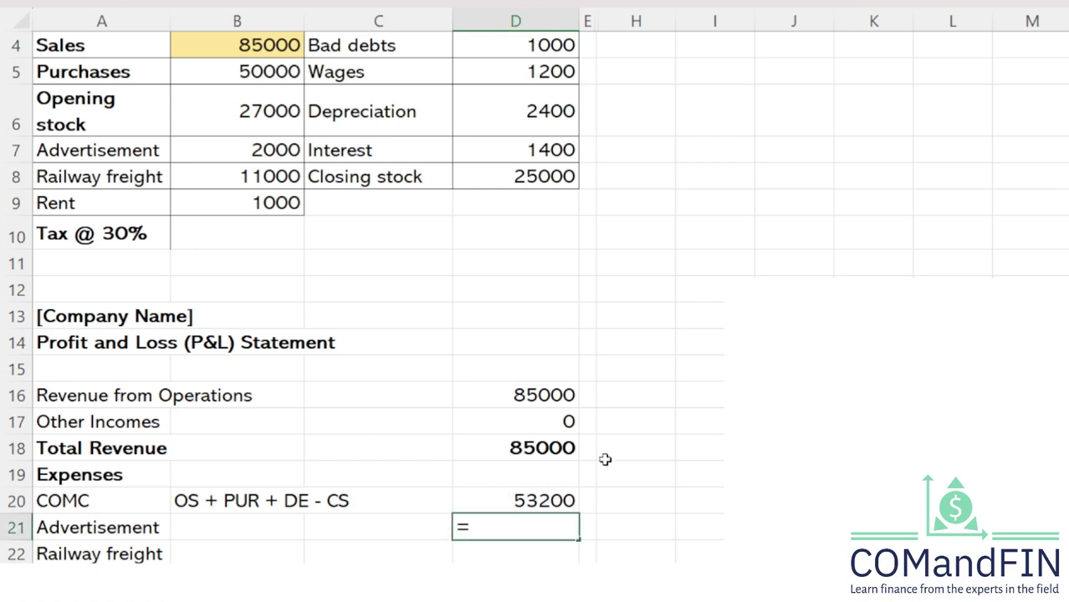
text(=)
click(297, 154)
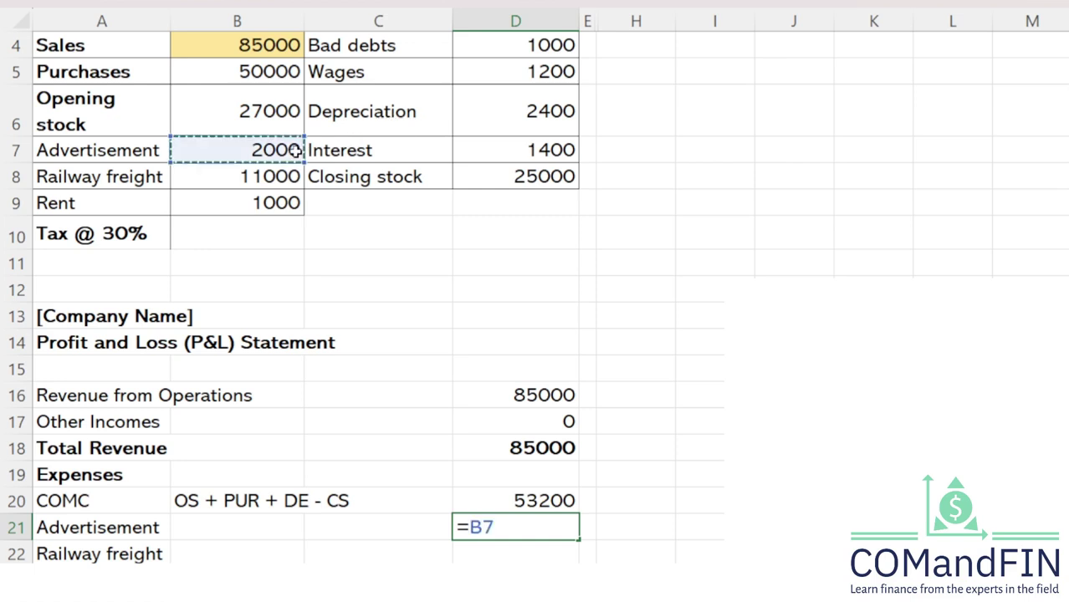
key(Return)
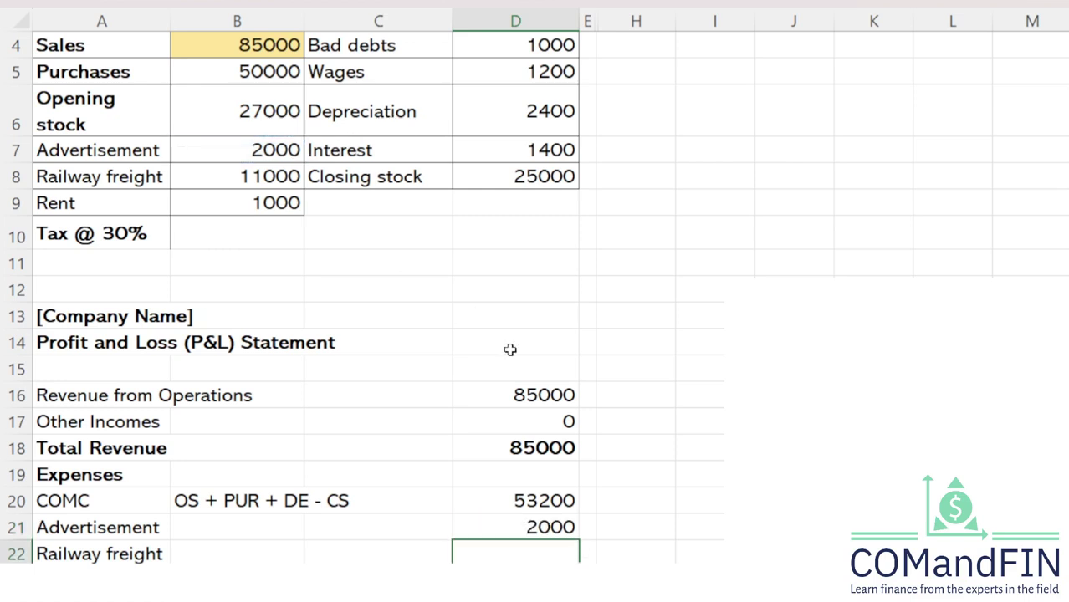
text(=)
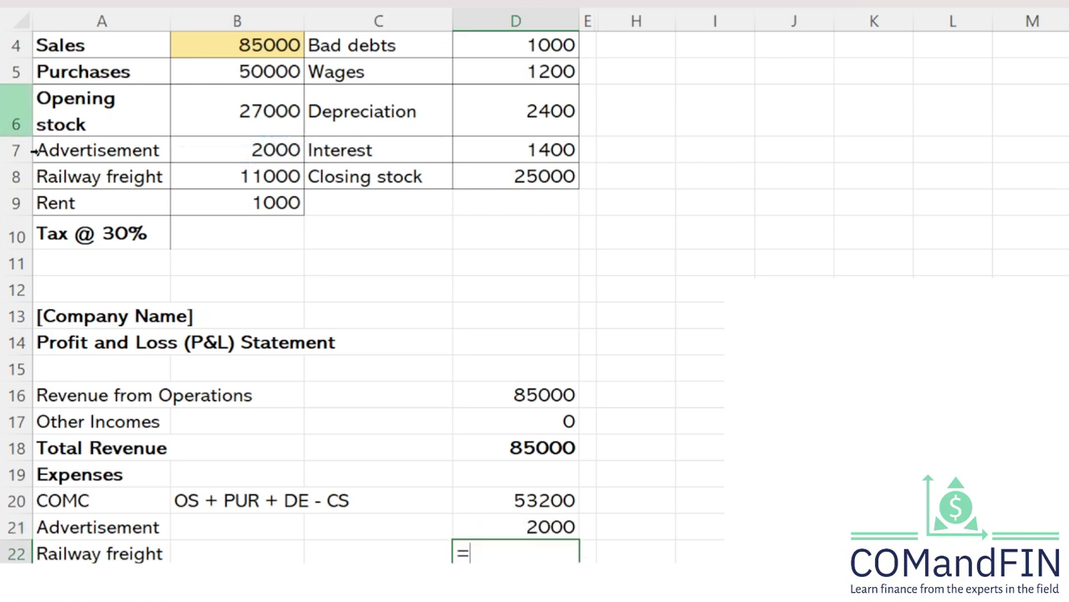
click(230, 184)
key(Return)
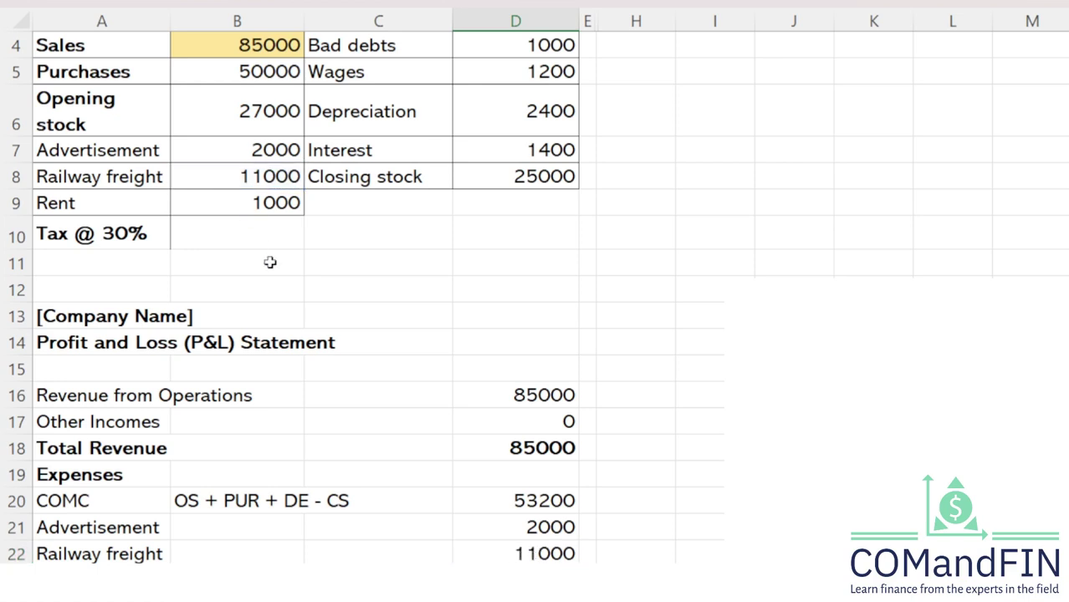
click(219, 202)
key(Return)
click(549, 47)
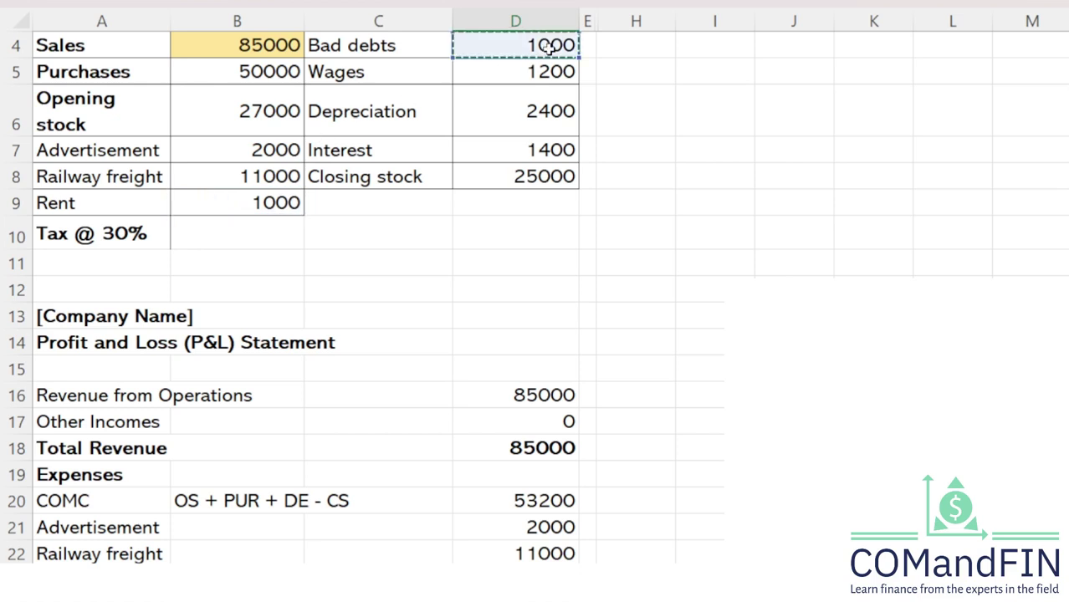
key(Return)
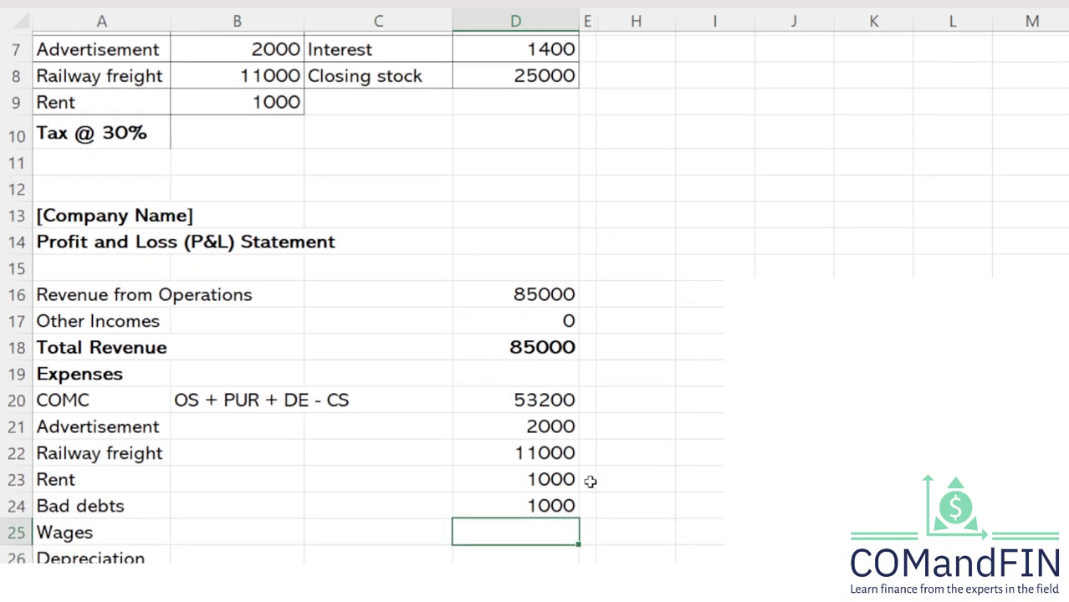
Delete the Wages label from A25 and move Depreciation and Interest labels up one row
click(130, 522)
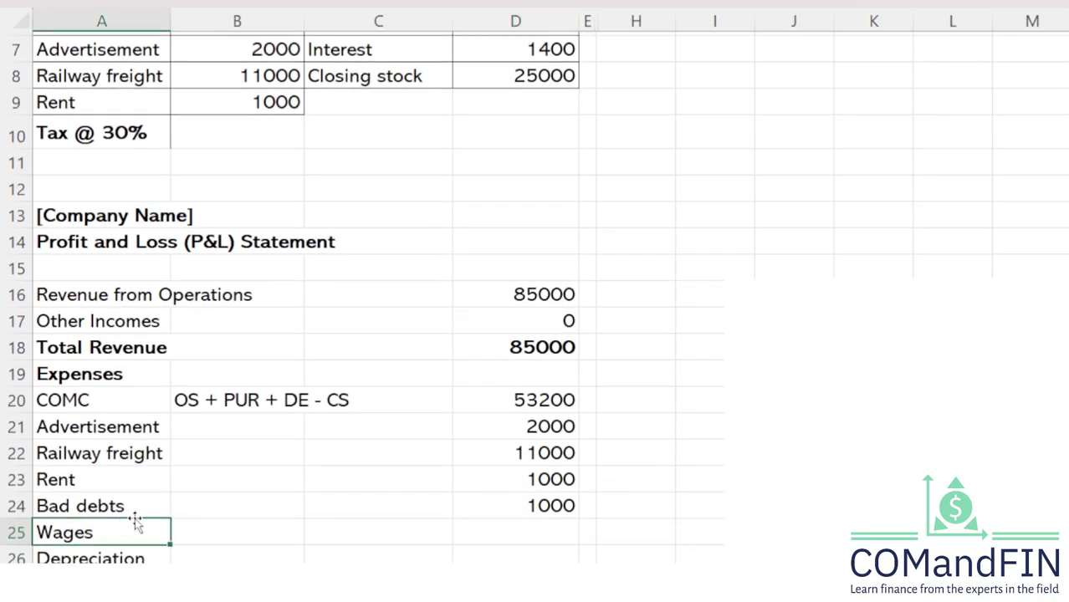
key(Delete)
drag(117, 537, 117, 559)
key(ctrl+x)
click(155, 523)
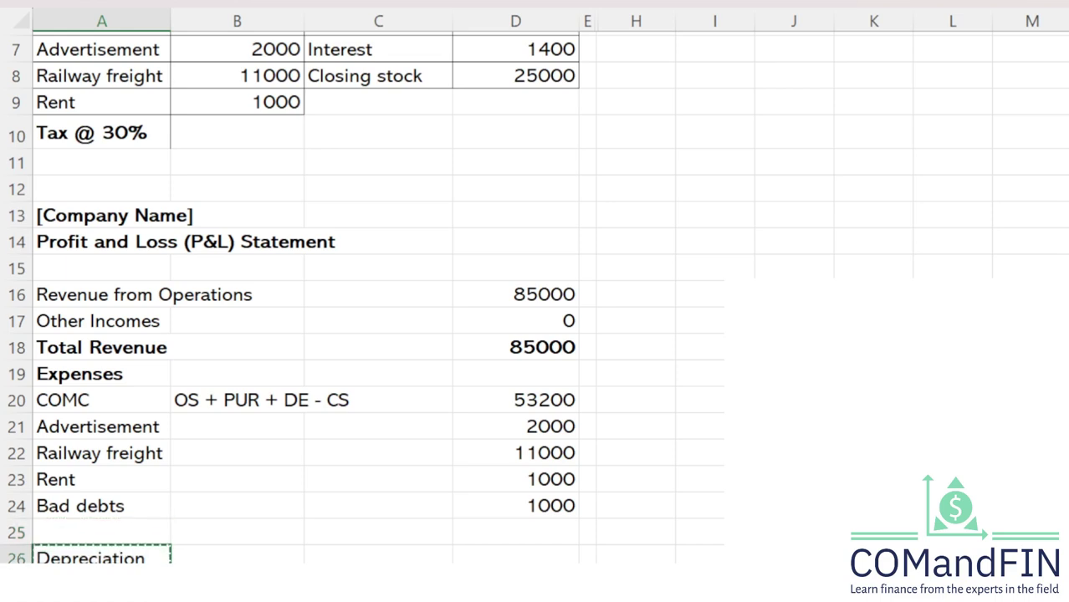
click(149, 535)
key(ctrl+v)
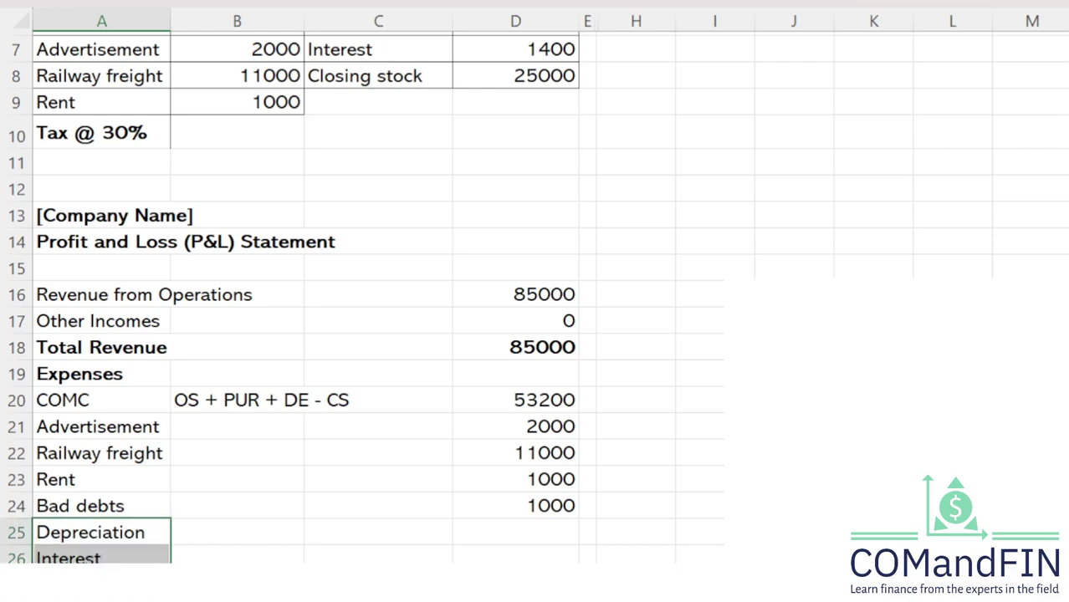
Link D25 to Depreciation 2400 and D26 to Interest 1400
click(556, 538)
text(=)
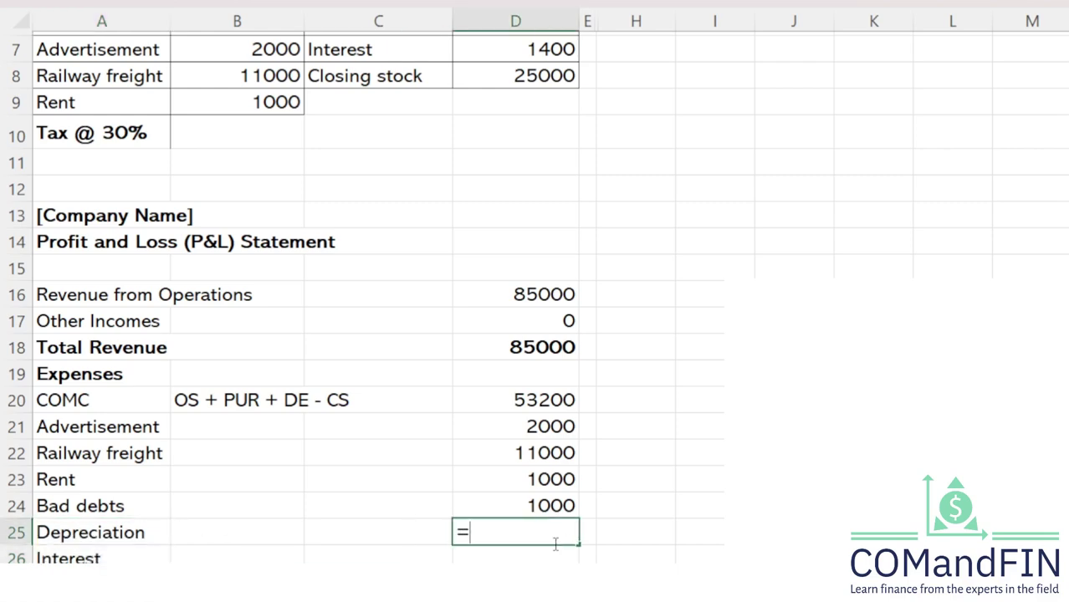
scroll(555, 545, up, 2)
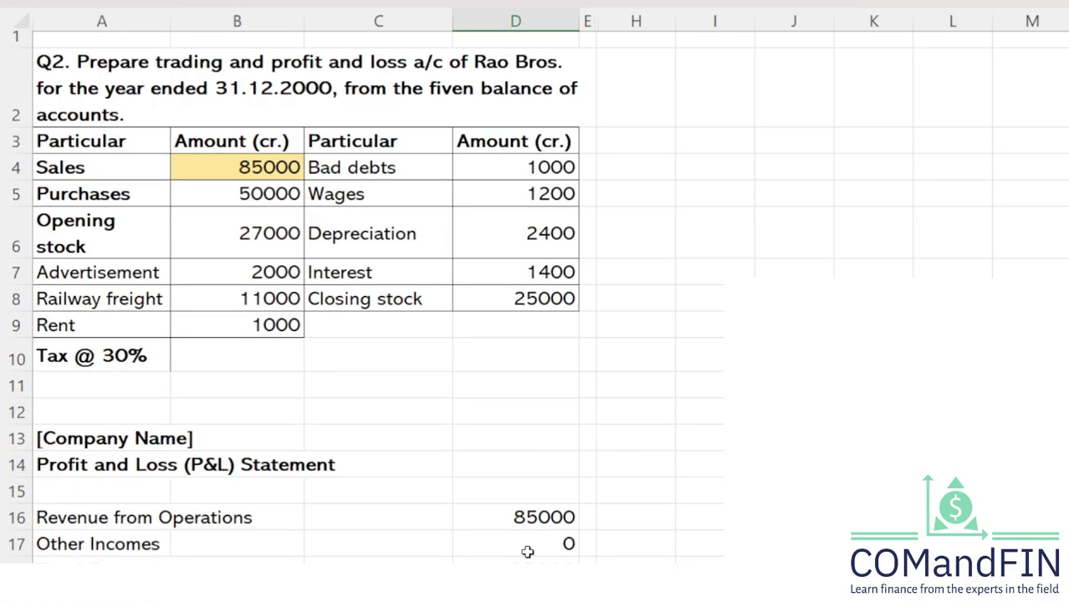
click(491, 220)
key(Return)
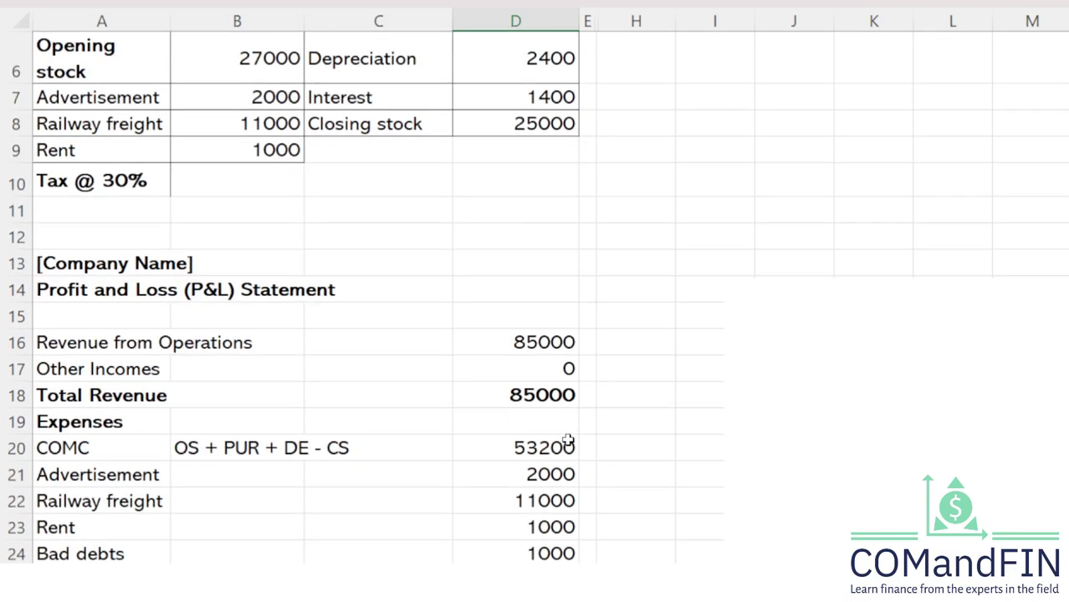
click(522, 101)
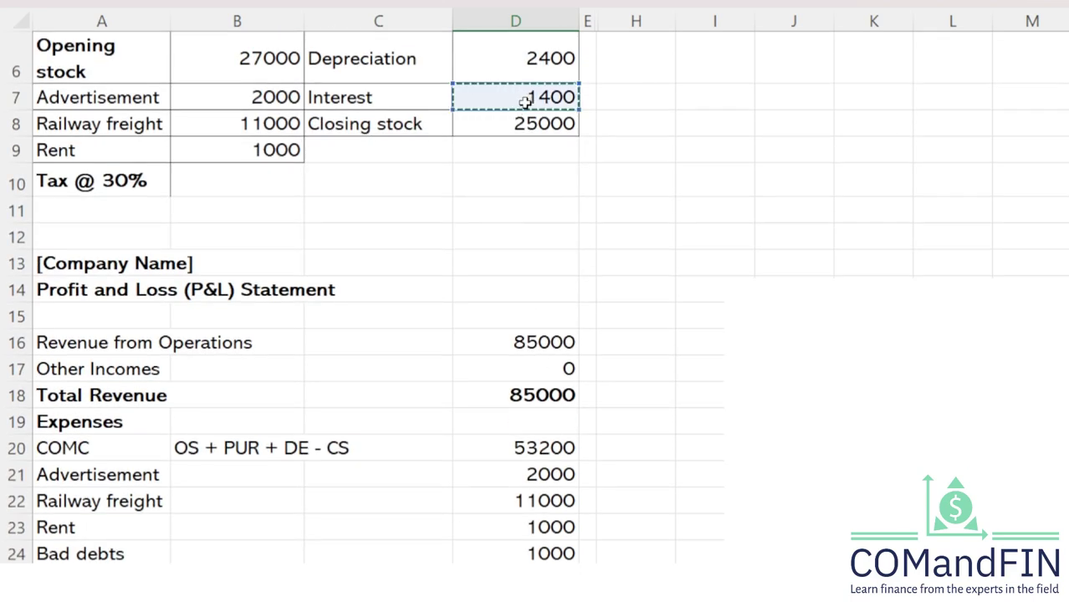
key(Return)
scroll(525, 102, up, 2)
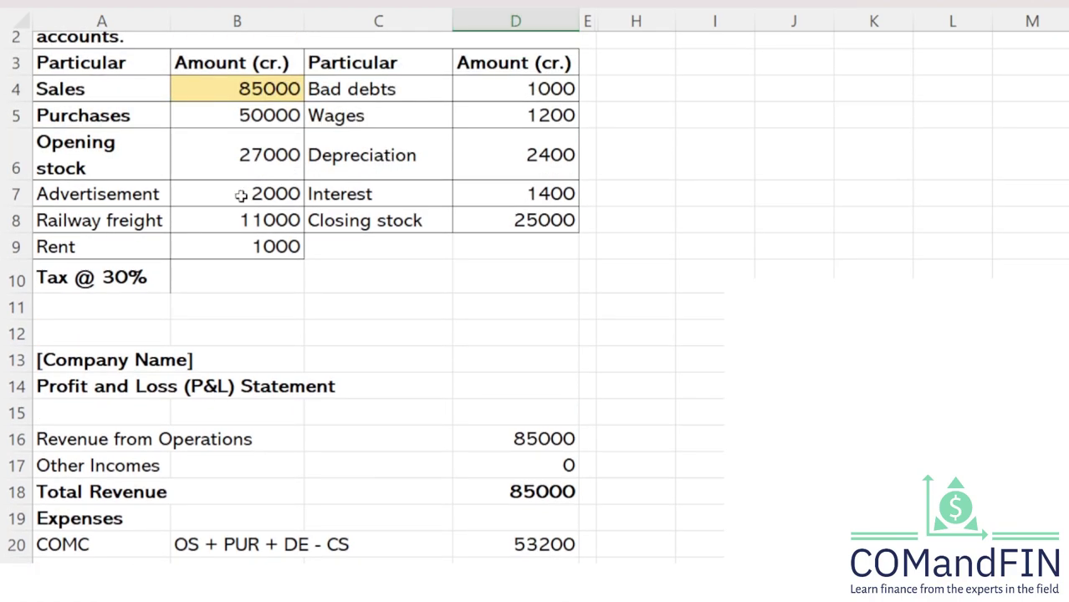
scroll(269, 243, down, 2)
scroll(289, 240, down, 1)
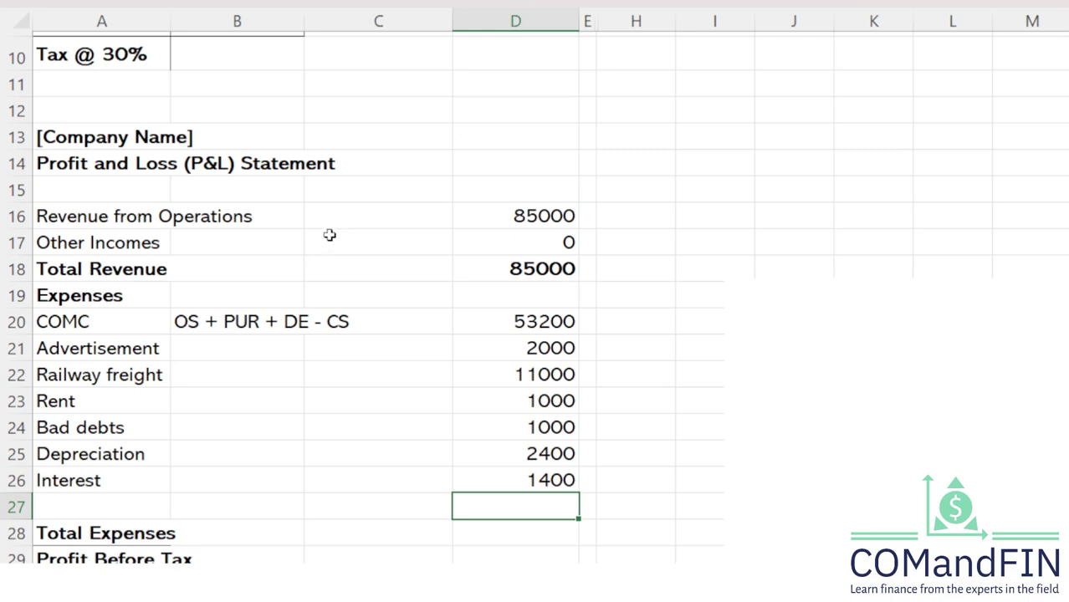
scroll(502, 523, down, 1)
AutoSum Total Expenses in D28 to 72000 and make it bold
click(519, 452)
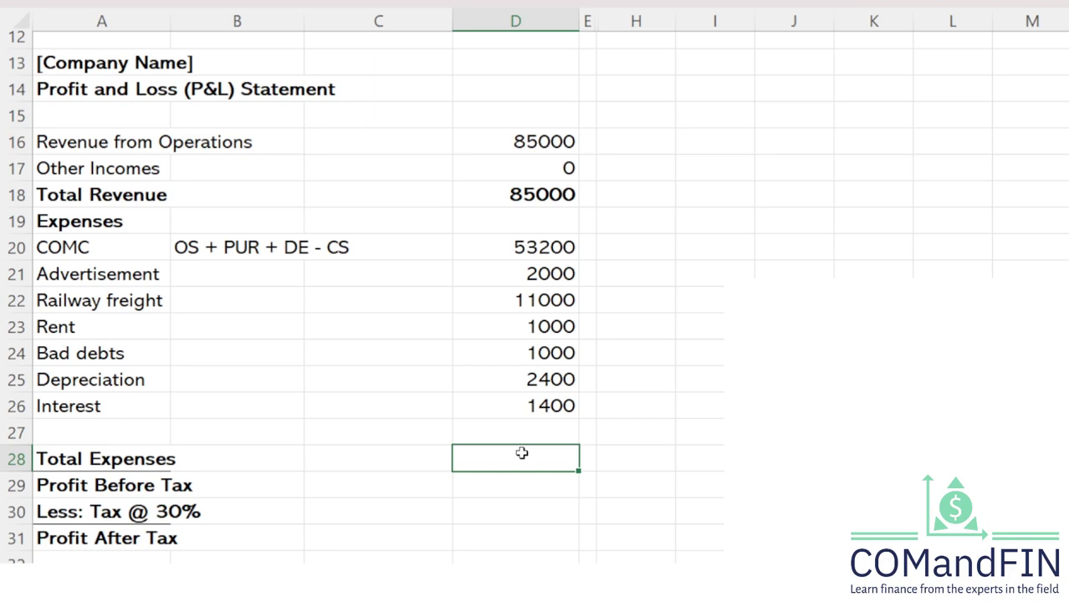
key(alt+equal)
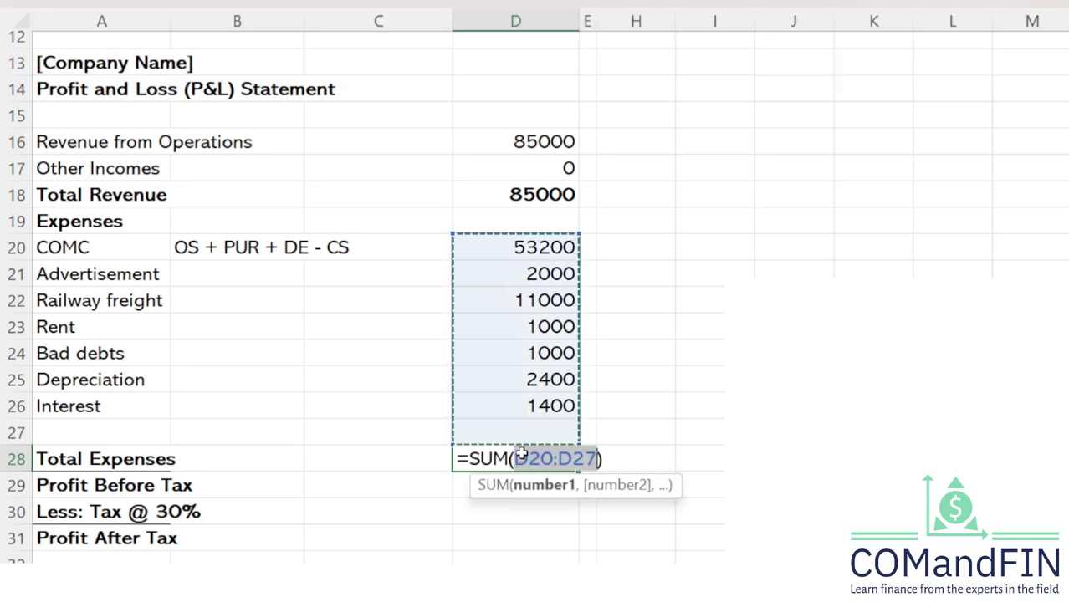
key(Return)
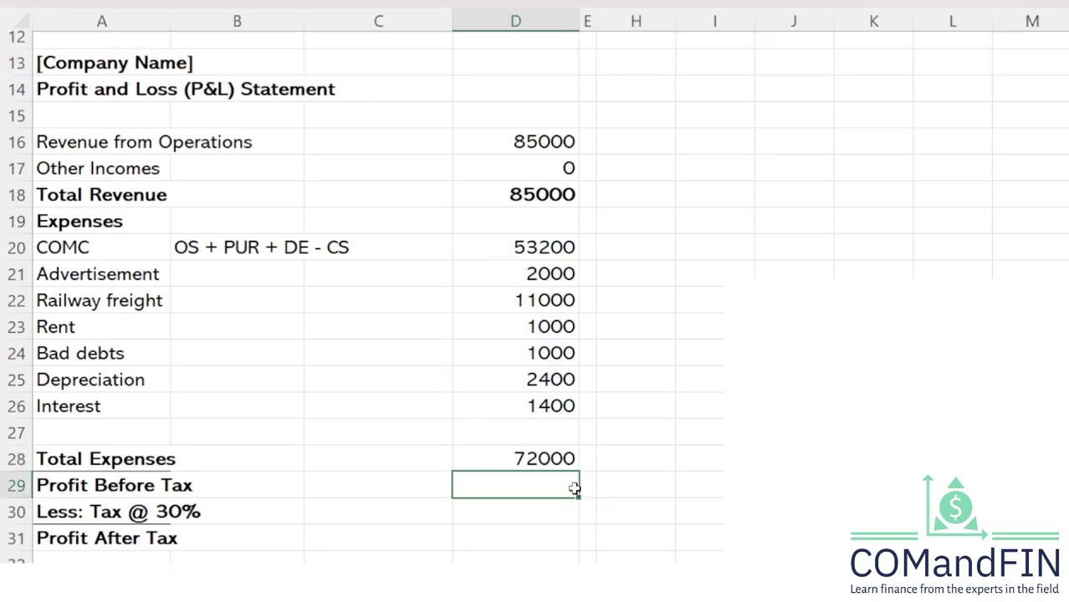
click(566, 457)
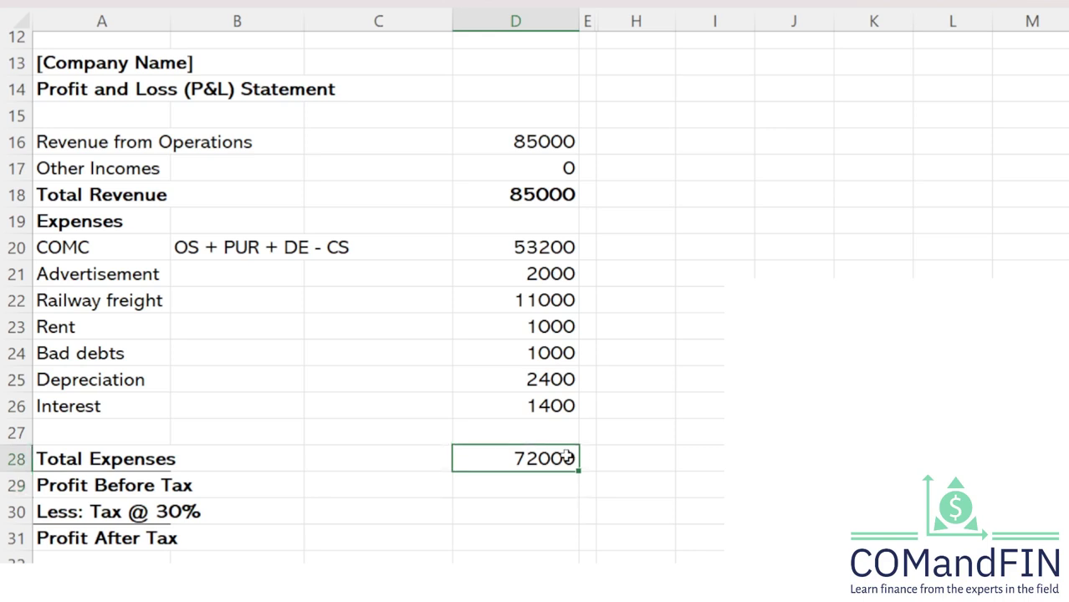
key(ctrl+b)
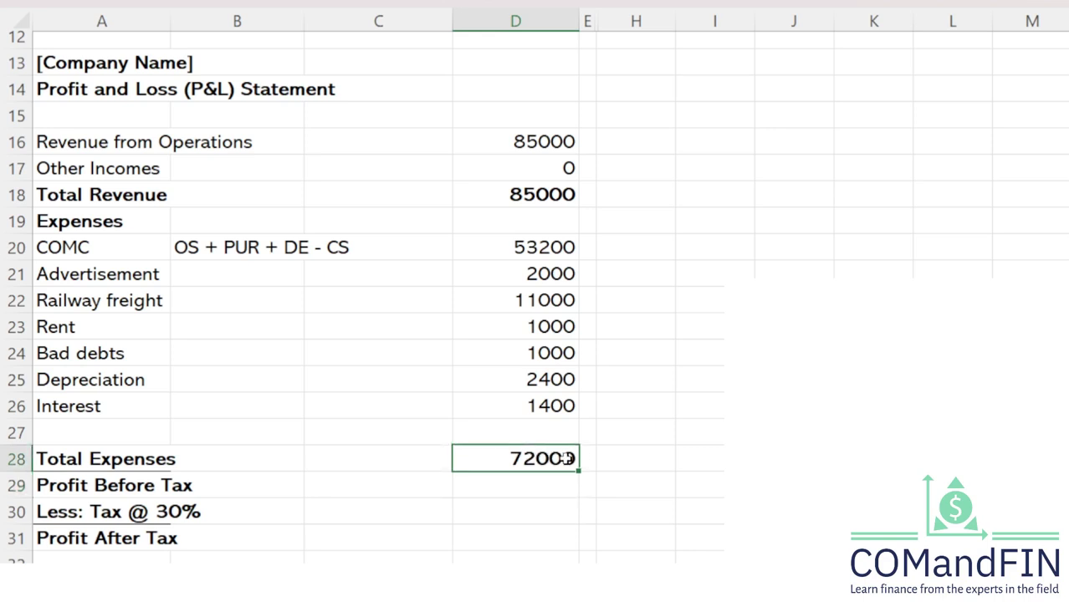
Enter =D18-D28 in D29 for Profit Before Tax of 13000
click(534, 493)
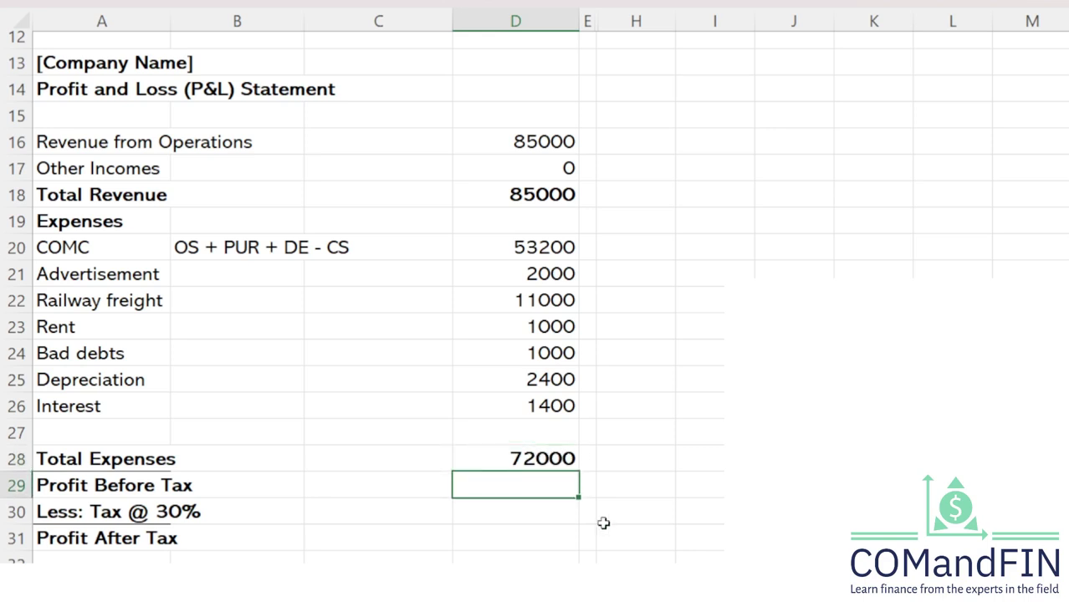
text(=)
key(Up)
key(Up)
key(Up)
key(Up)
key(Up)
key(Up)
key(Up)
key(Up)
key(Up)
key(Up)
key(Up)
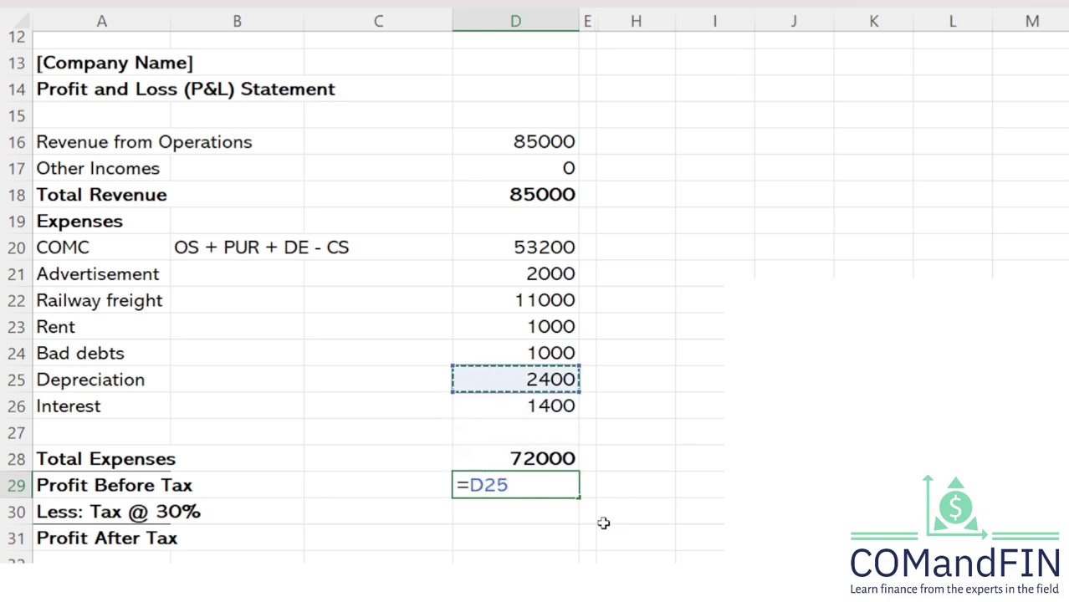
text(-)
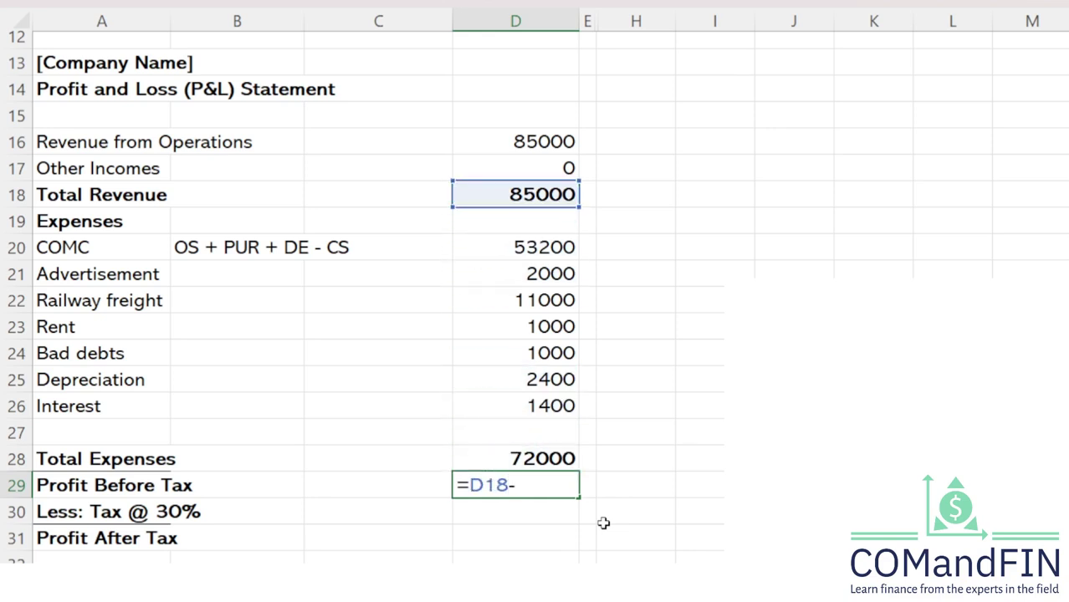
key(Up)
key(Return)
key(Up)
key(Down)
Enter =D29*30% in D30 for tax of 3900
text(=)
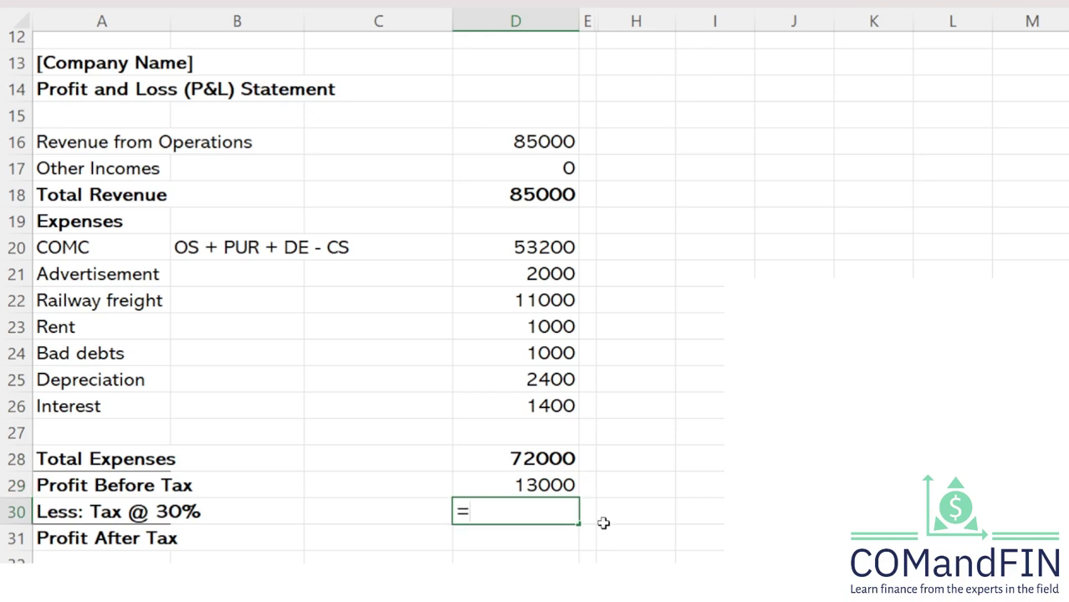
key(Up)
text(*)
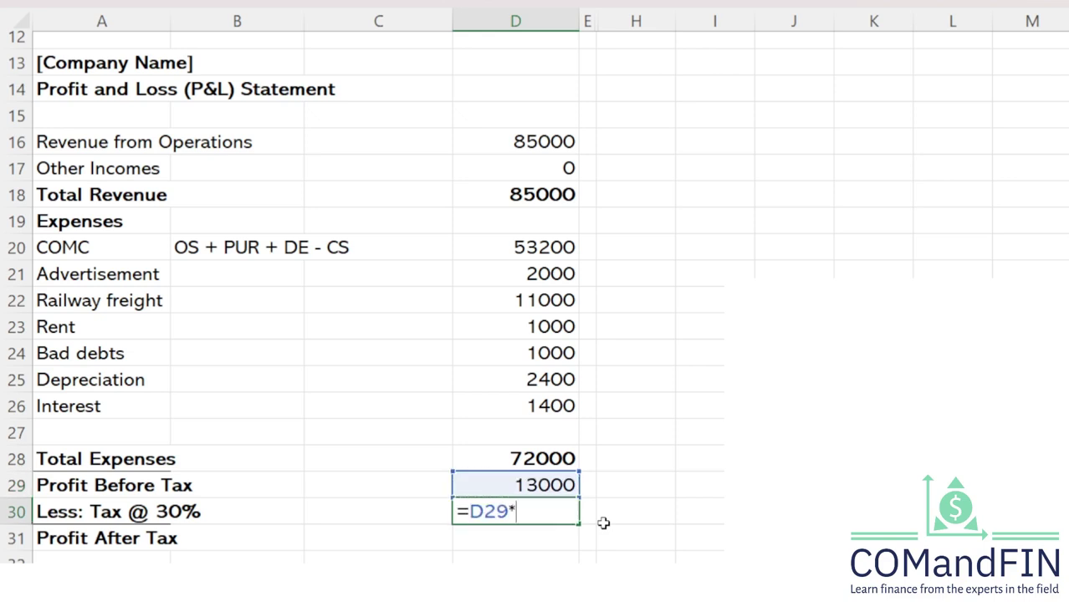
text(30%)
key(Return)
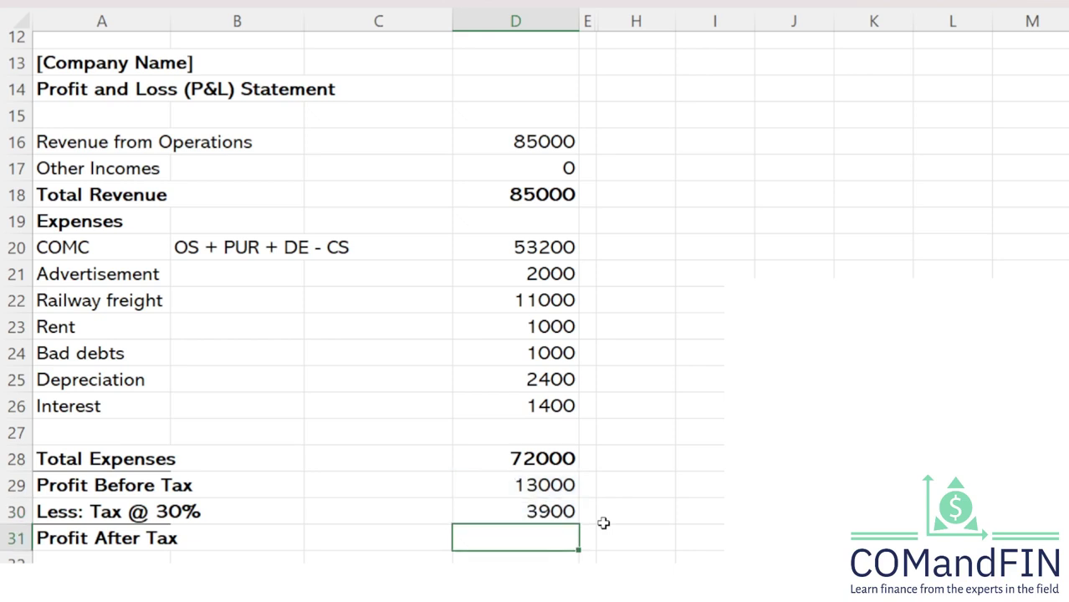
key(Up)
key(Down)
Enter =D29-D30 in D31 for Profit After Tax 9100 and bold it
text(=)
key(Up)
key(Up)
text(-)
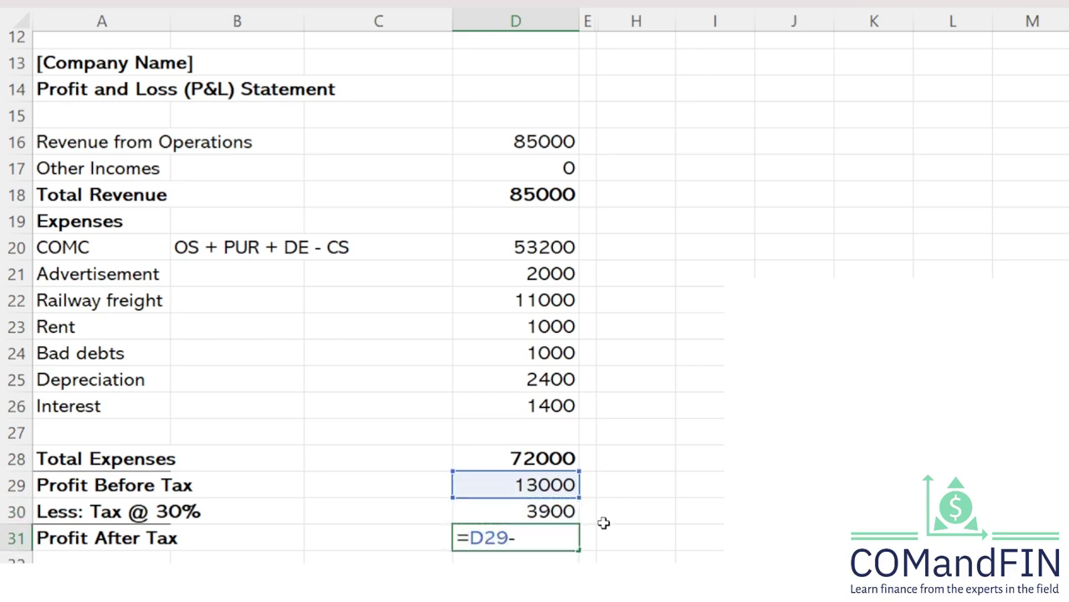
key(Up)
key(Return)
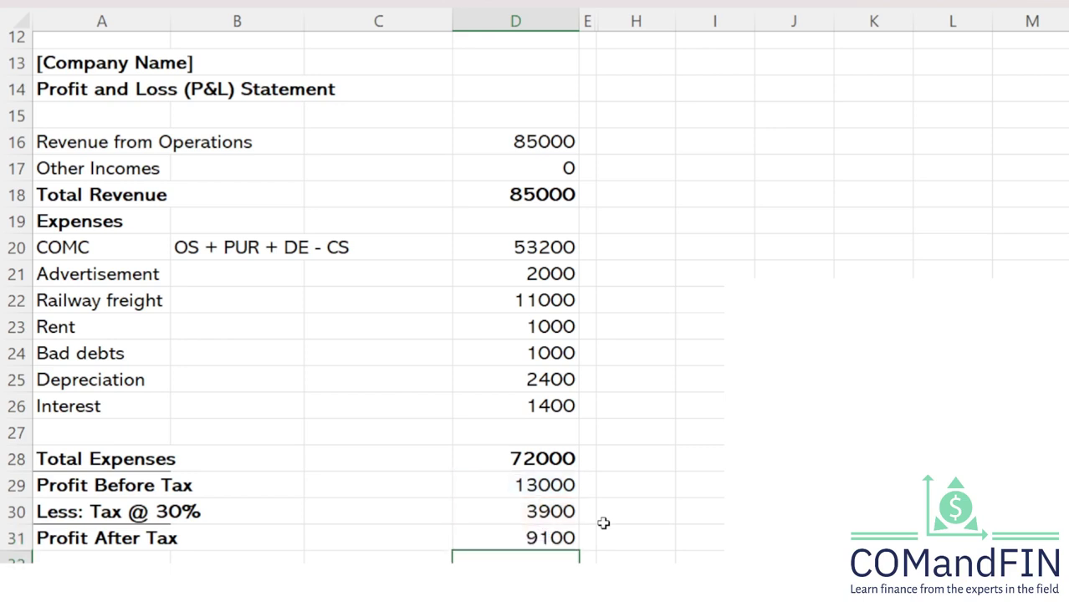
click(574, 536)
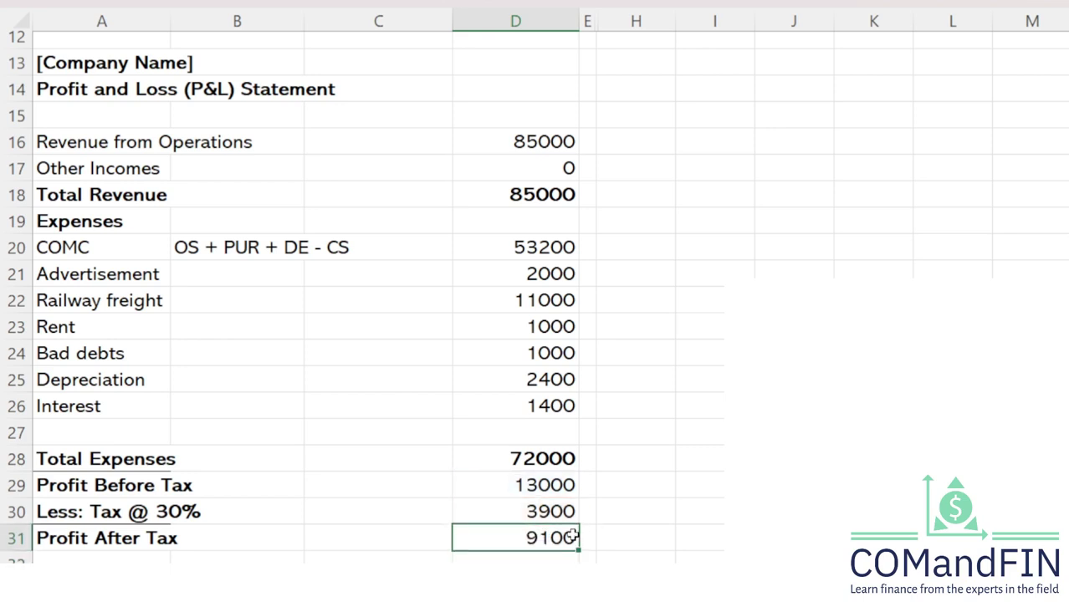
key(ctrl+b)
Fill the COMC row cells A20:D20 (label, note and 53200) with yellow
scroll(608, 286, up, 2)
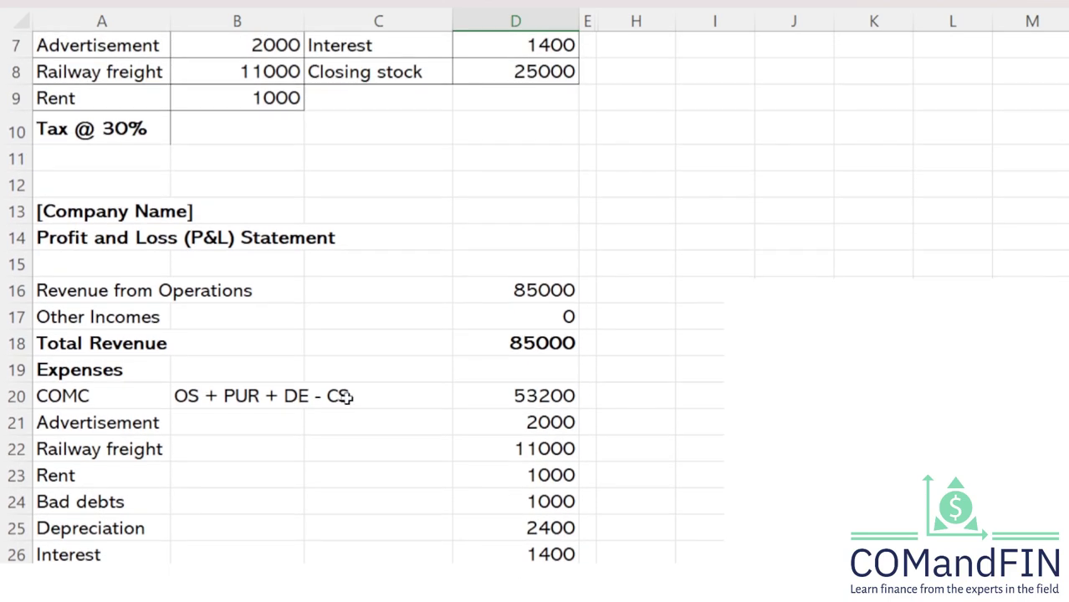
click(146, 401)
mouse_move(146, 402)
mouse_down()
mouse_move(307, 406)
mouse_move(460, 442)
mouse_move(487, 439)
mouse_move(487, 417)
mouse_move(507, 410)
mouse_move(461, 383)
mouse_move(143, 394)
mouse_up()
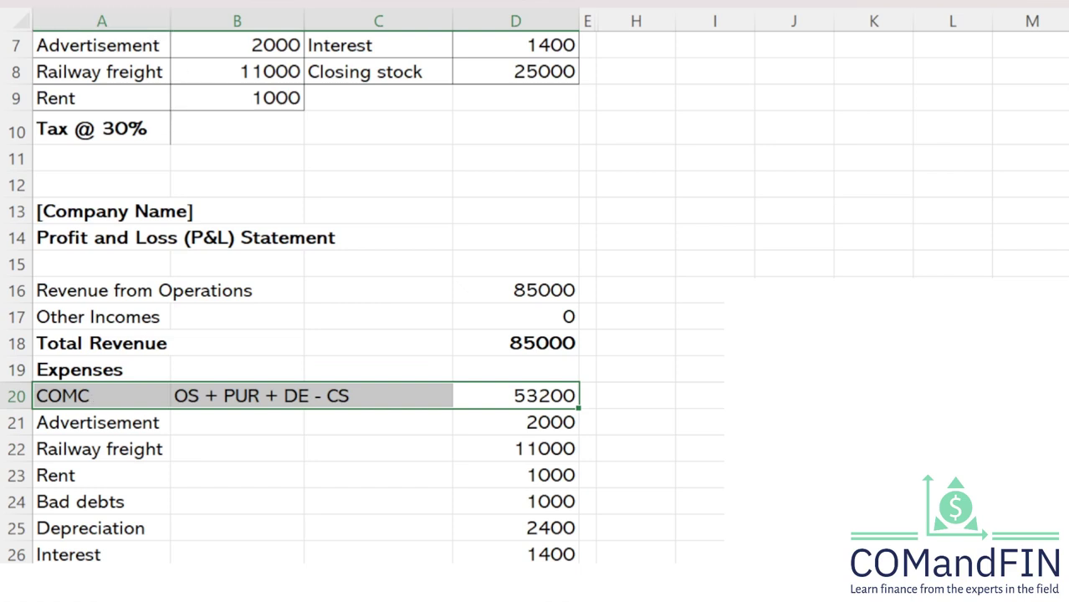
click(193, 2)
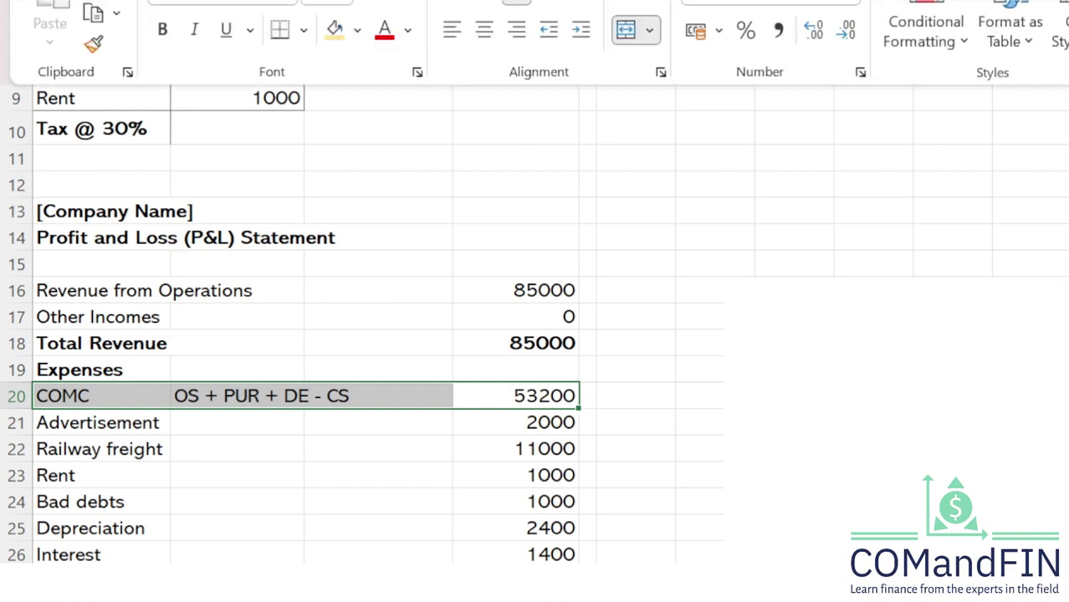
click(336, 32)
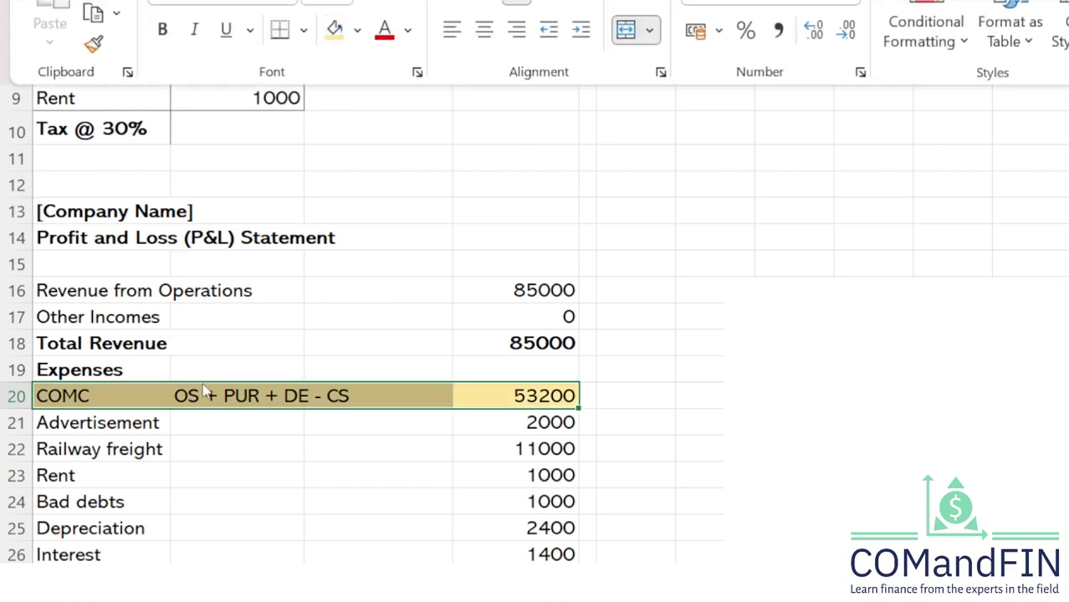
click(219, 456)
click(229, 444)
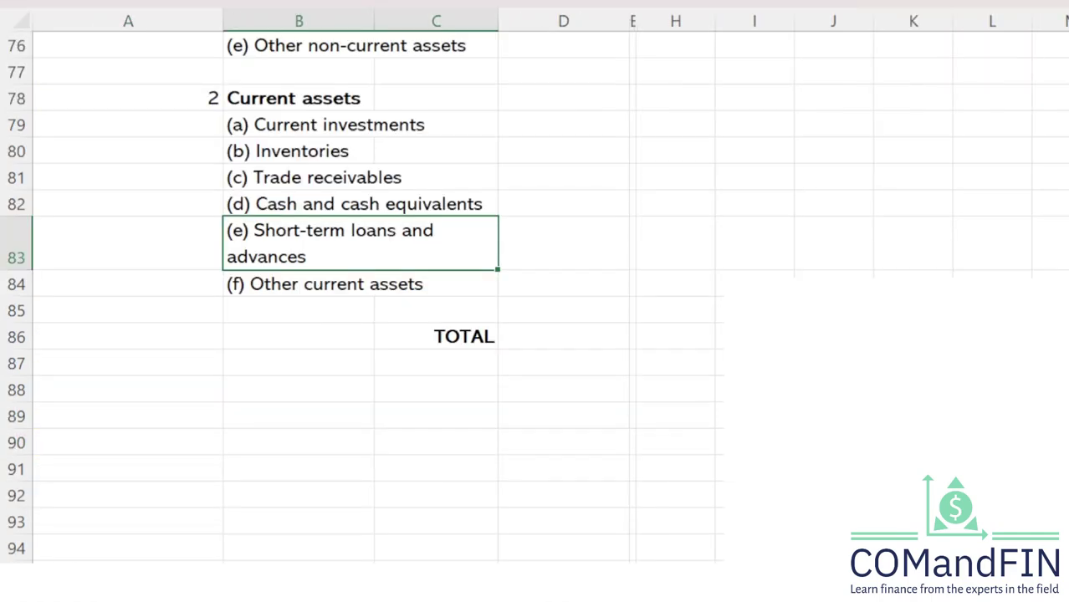
Bring up the Q3 ABC Ltd question, review its text, and select the trial balance table from Particular downward
scroll(393, 521, up, 14)
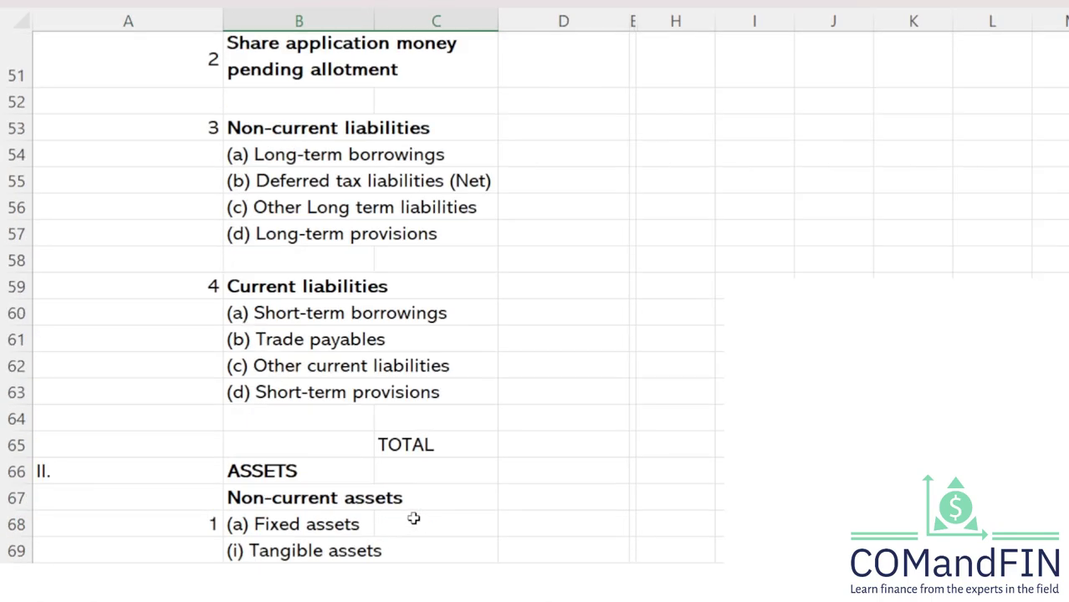
scroll(414, 519, up, 11)
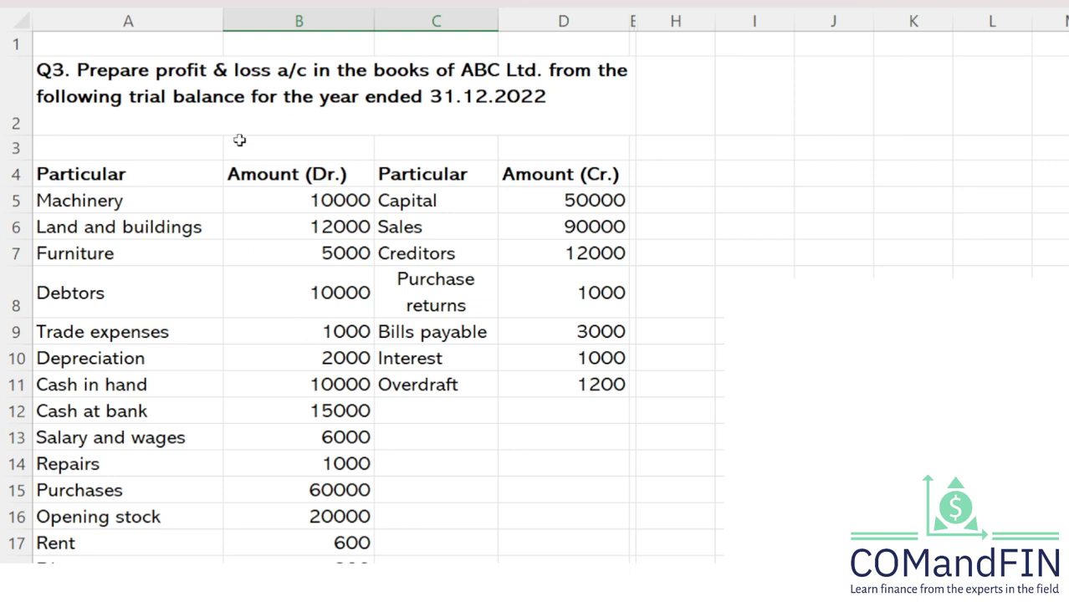
click(233, 65)
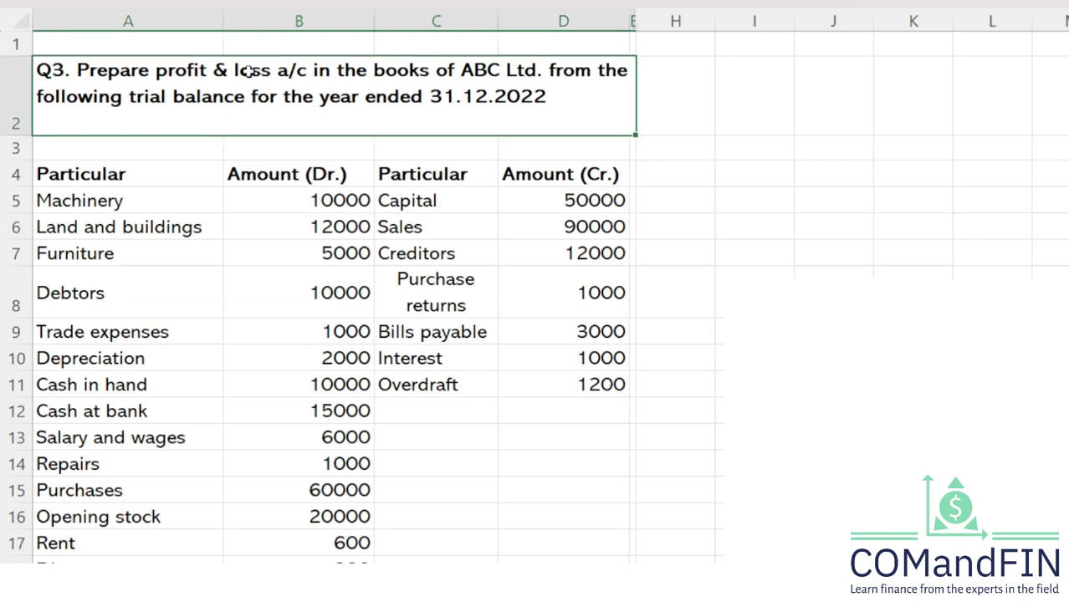
key(ctrl+b)
double_click(248, 72)
drag(432, 73, 647, 120)
mouse_move(539, 159)
mouse_down()
mouse_move(435, 174)
mouse_move(540, 176)
mouse_up()
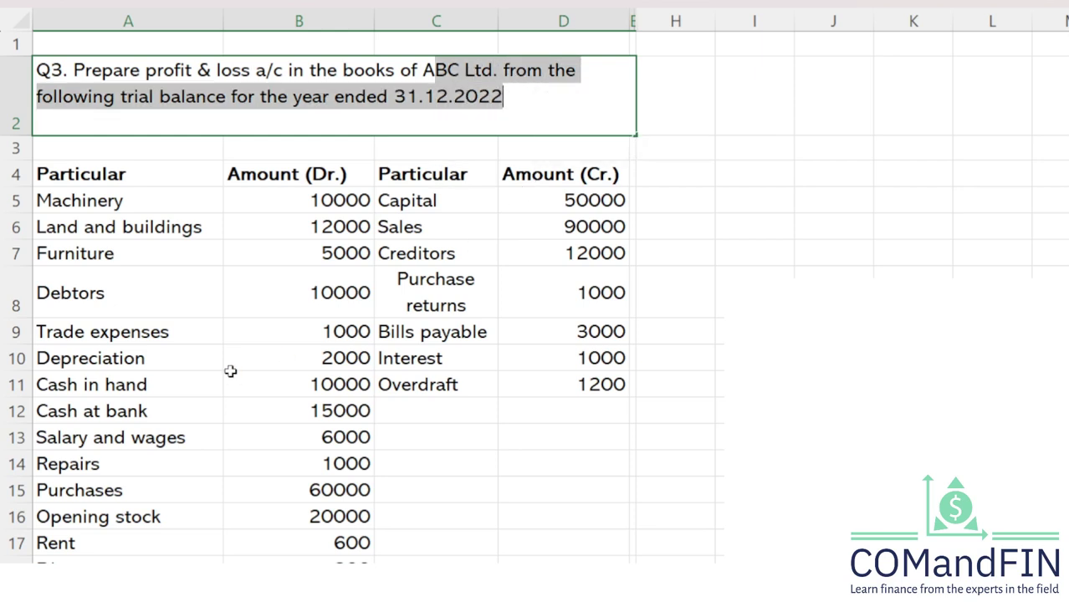
click(356, 281)
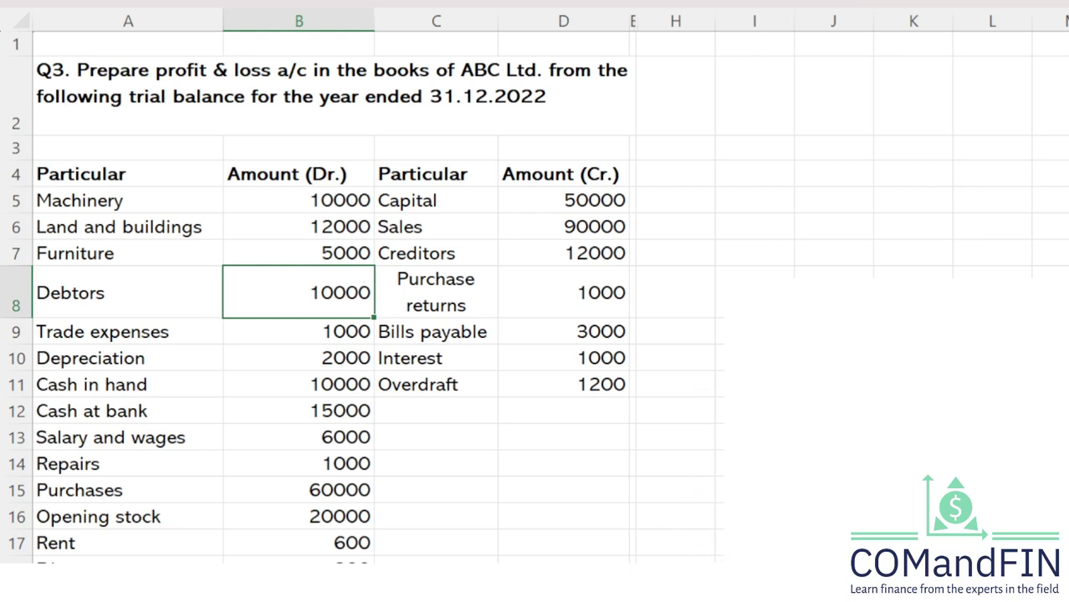
click(111, 176)
mouse_move(111, 175)
mouse_down()
mouse_move(688, 444)
mouse_move(619, 577)
mouse_move(496, 539)
mouse_move(594, 559)
mouse_up()
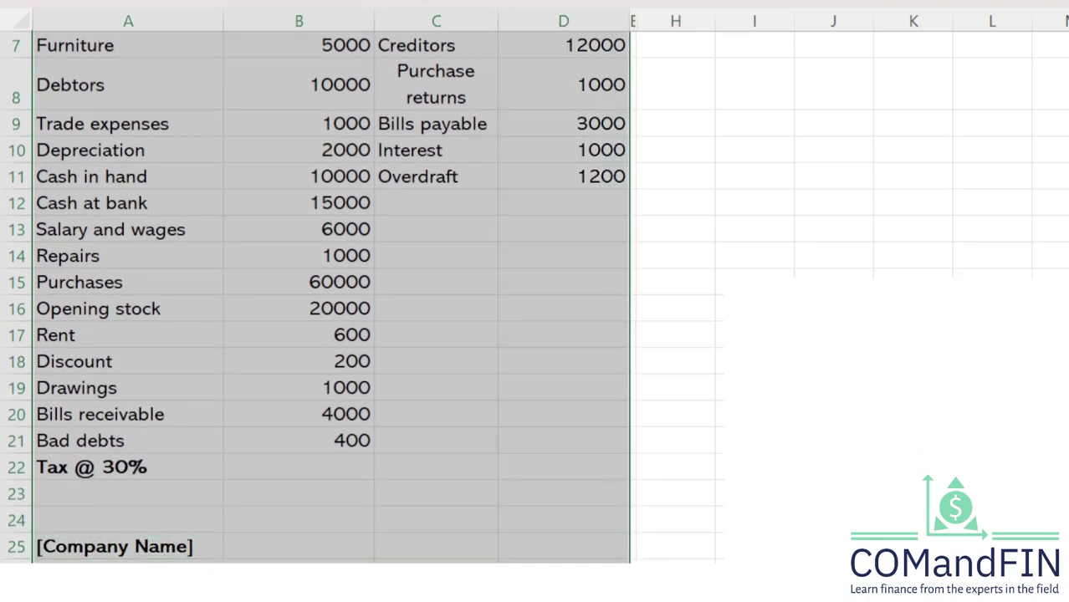